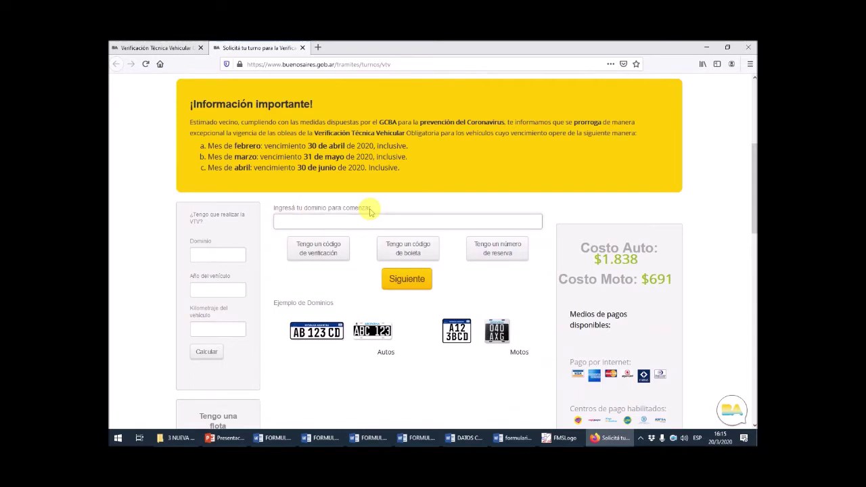
- Enter the test domain 'QWEQW' in the domain field and submit it
left_click(369, 221)
type("QWEQWE")
left_click(415, 285)
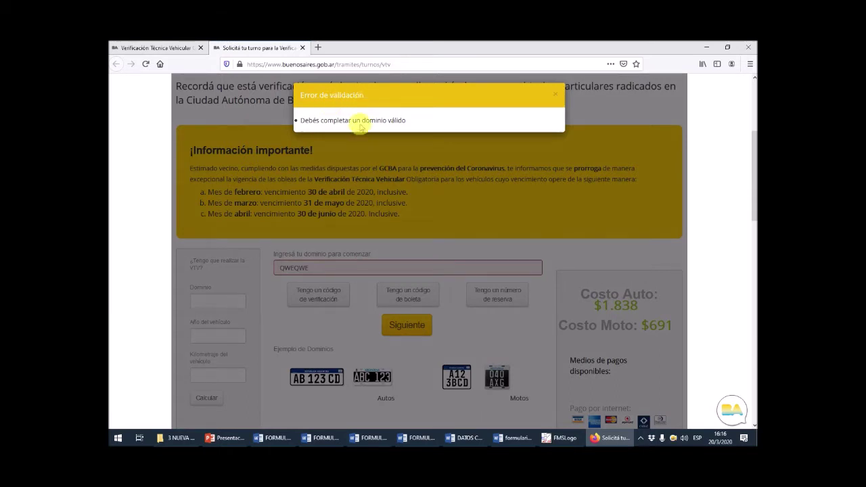
- Dismiss the validation error and delete the invalid domain text
left_click(317, 269)
left_click_drag(316, 268, 219, 264)
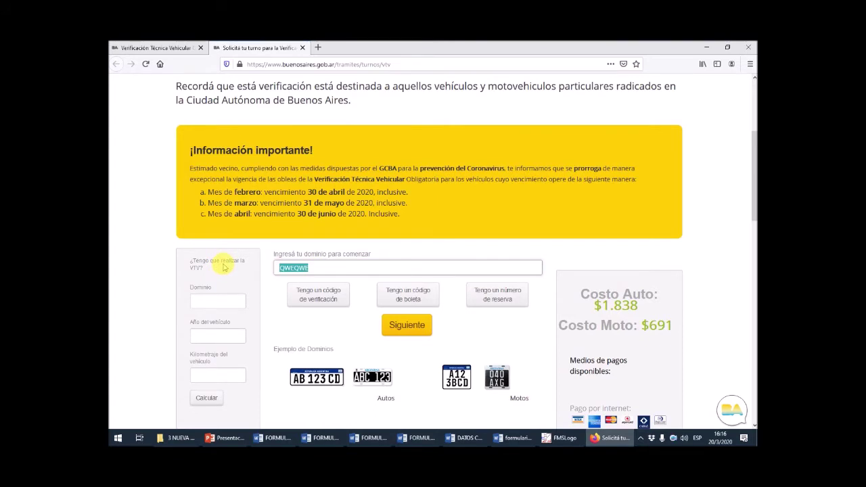
key("BackSpace")
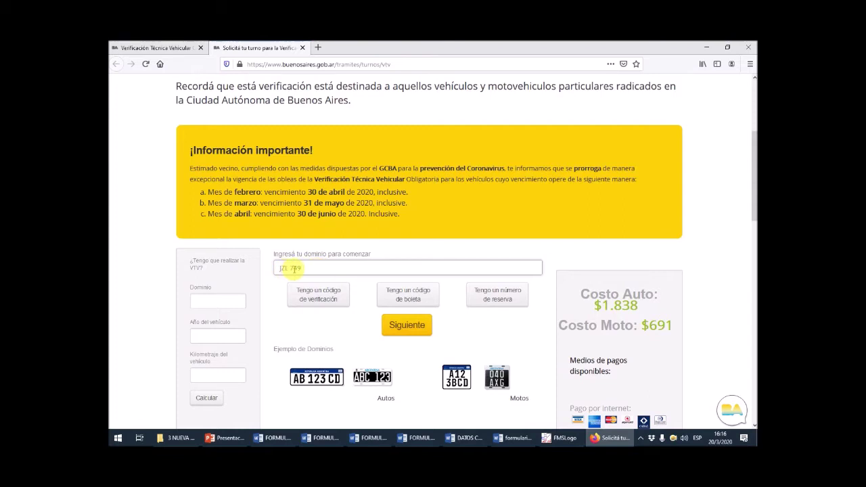
- Submit the corrected plate, re-enter it, and confirm model year 2011, then close the validity notice
left_click(408, 327)
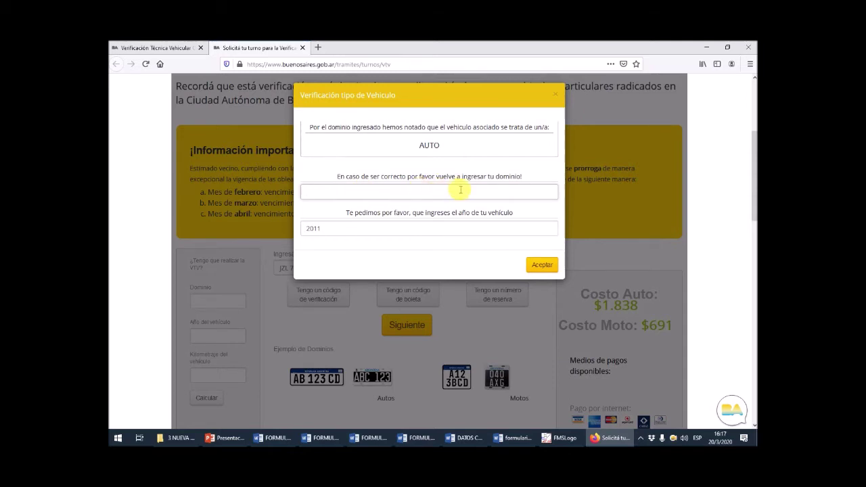
type("749")
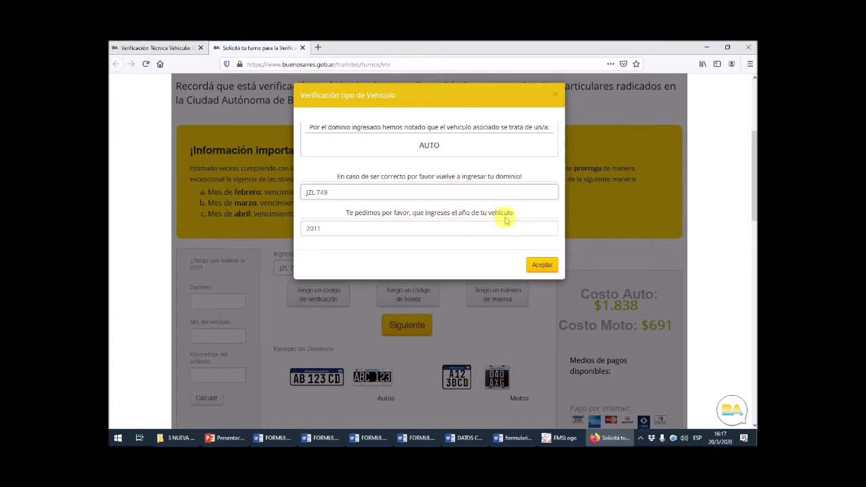
left_click(329, 228)
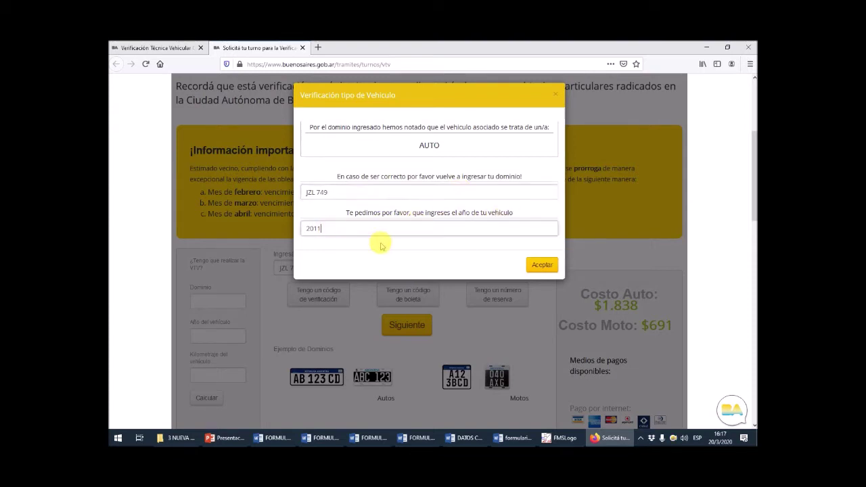
left_click_drag(334, 228, 248, 237)
left_click(348, 227)
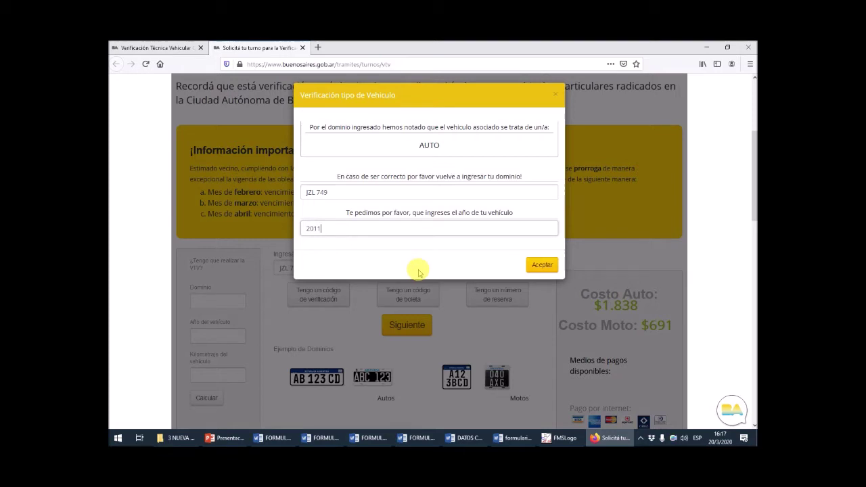
key("Return")
left_click(556, 97)
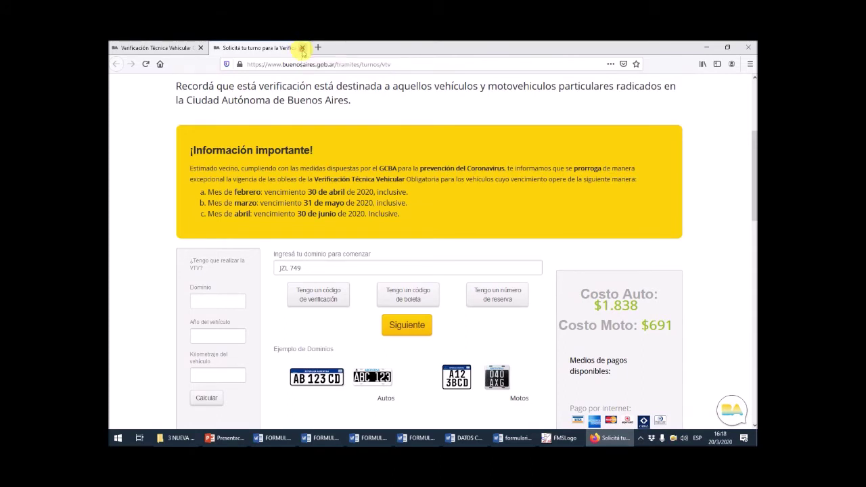
- Close the 'Solicitá tu turno' tab and then the remaining Firefox tab
left_click(303, 48)
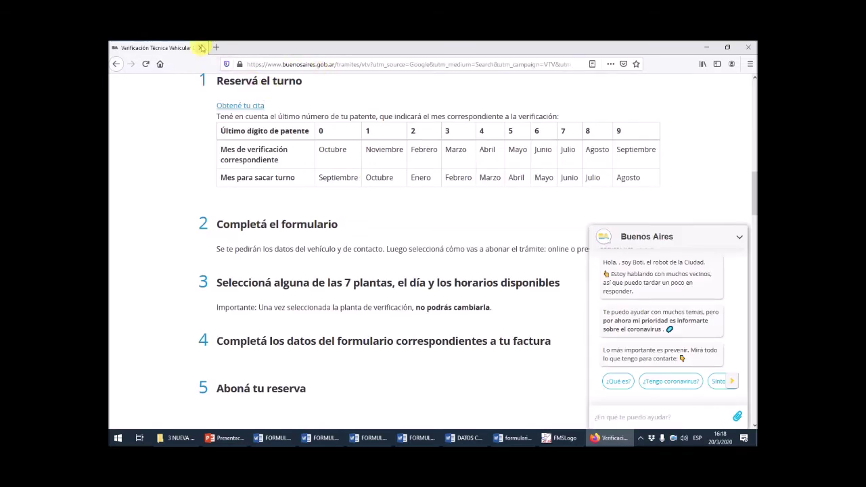
left_click(200, 48)
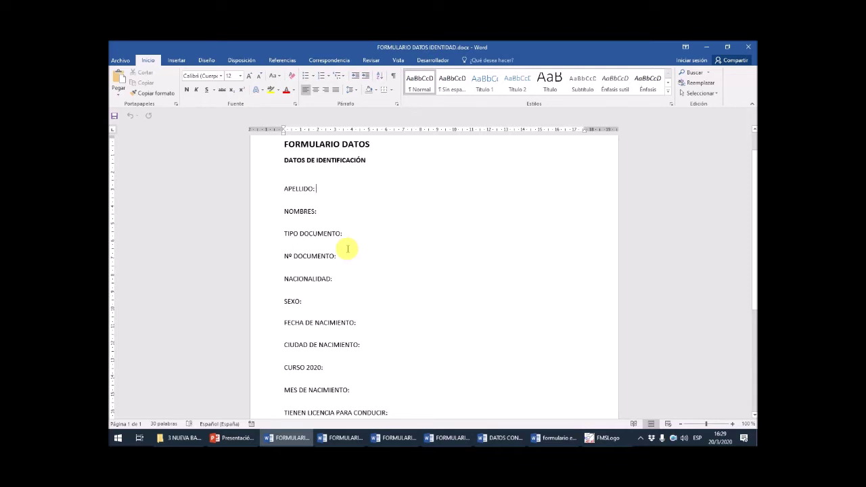
- Change the form's APELLIDO: label to APELLIDOS:
scroll(332, 233, "up", 7, "ctrl")
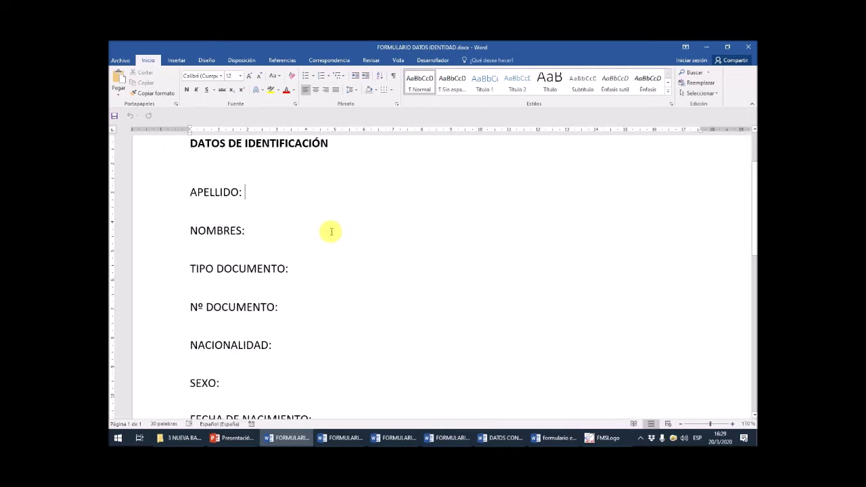
key("Up")
key("Up")
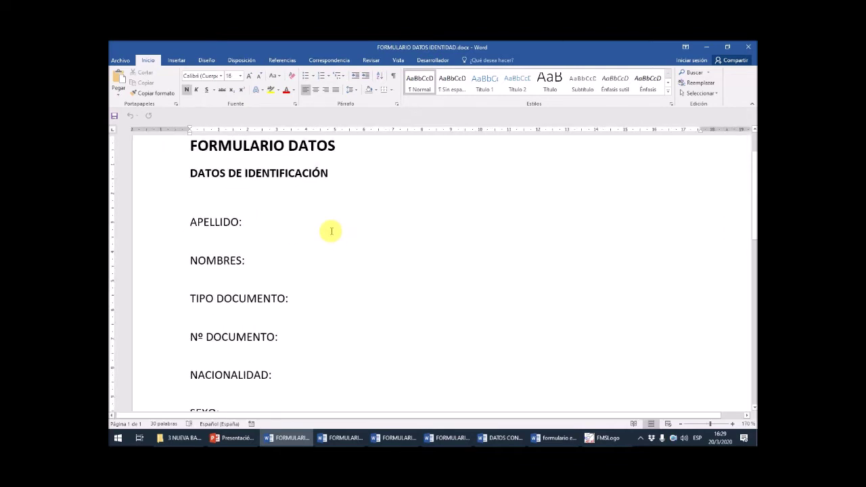
key("Down")
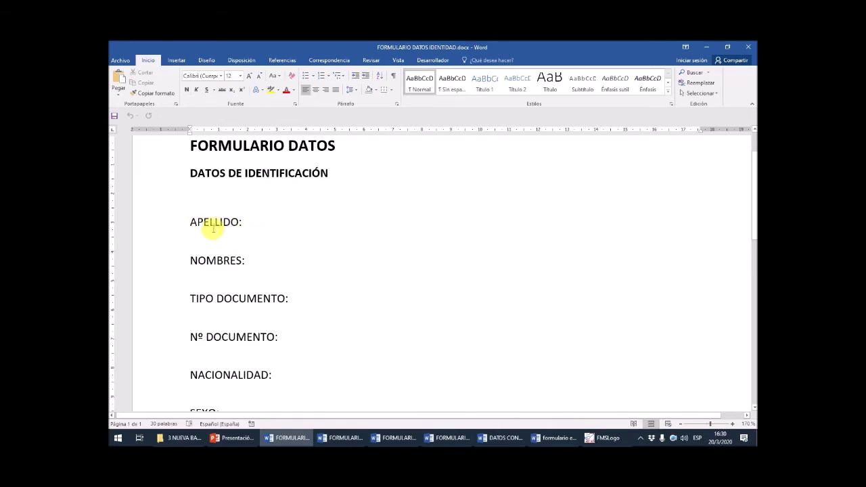
scroll(216, 227, "down", 1)
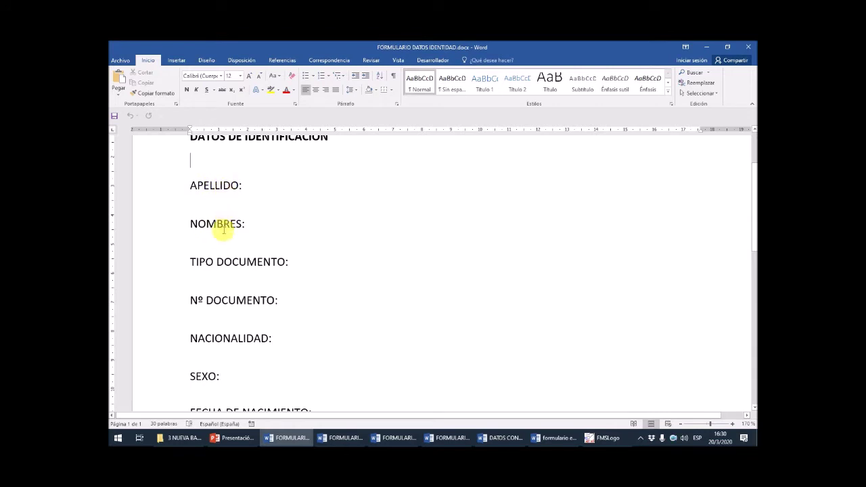
scroll(228, 253, "down", 3)
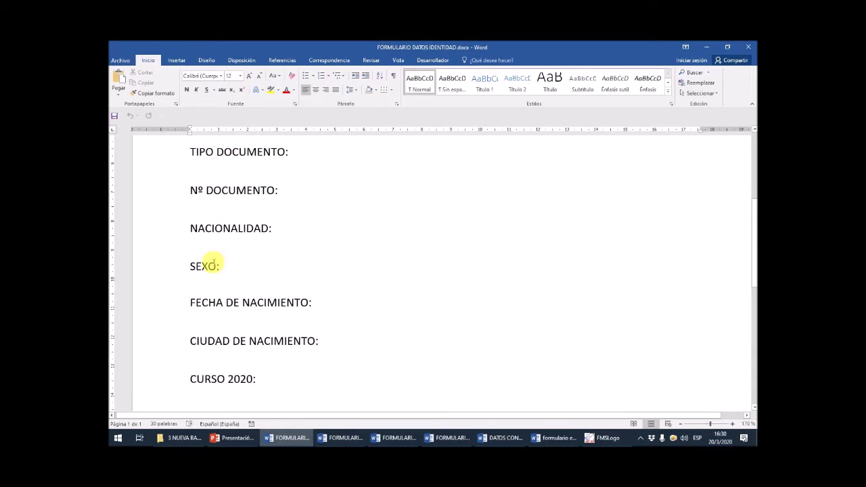
scroll(279, 336, "down", 1)
scroll(279, 337, "down", 2)
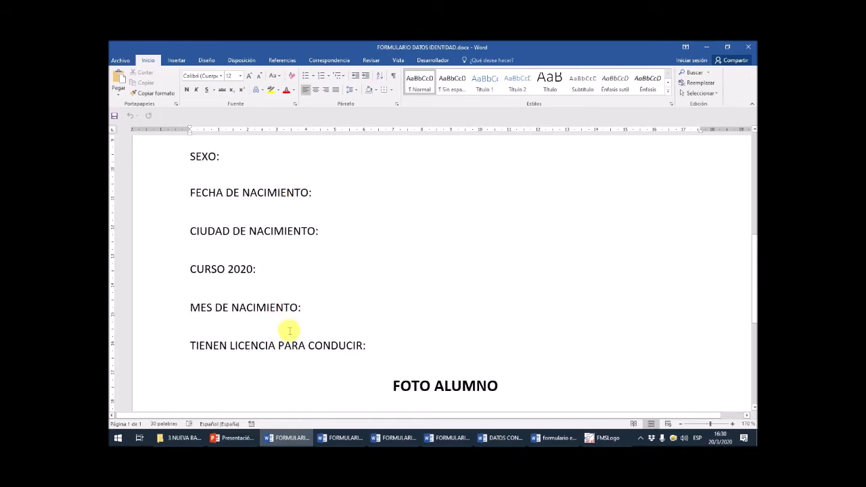
scroll(290, 331, "down", 4)
left_click(459, 334)
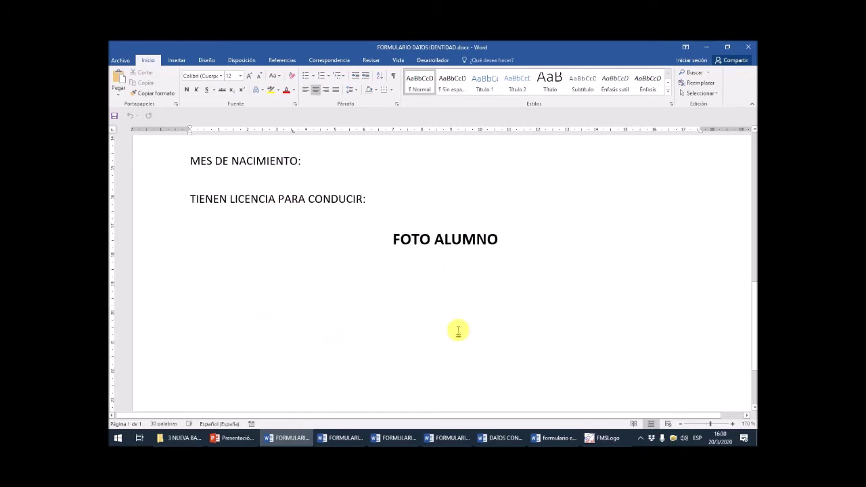
scroll(416, 316, "up", 10)
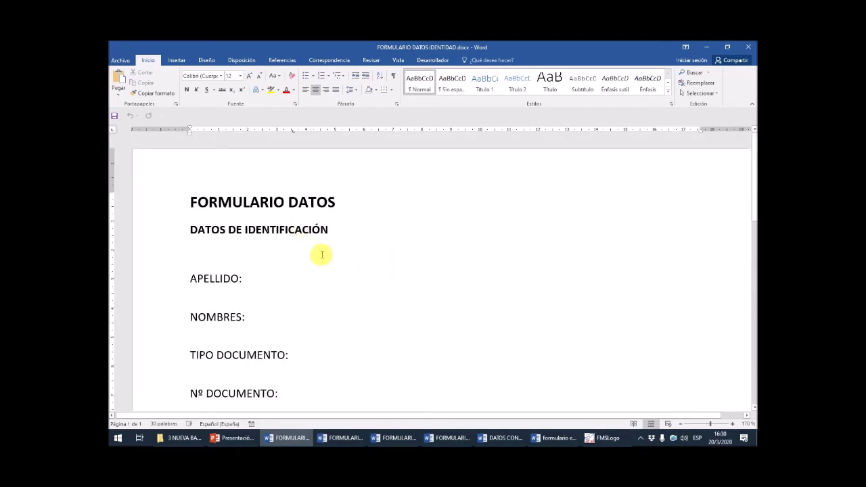
left_click(241, 278)
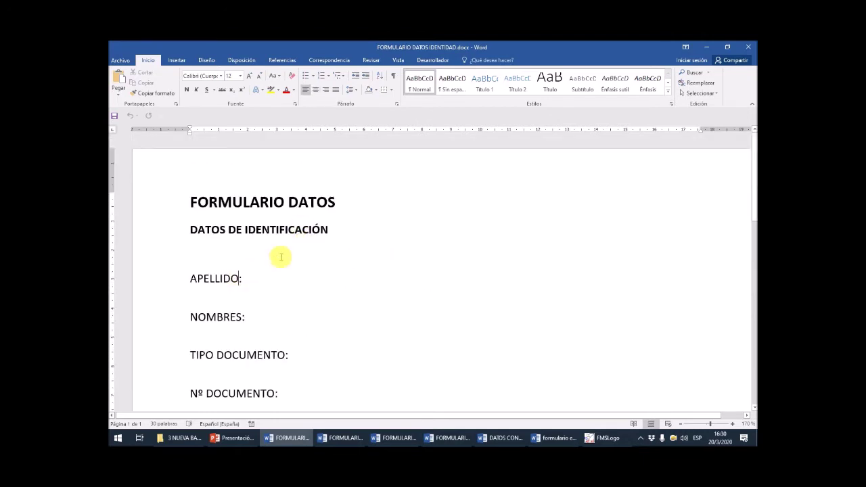
type("S")
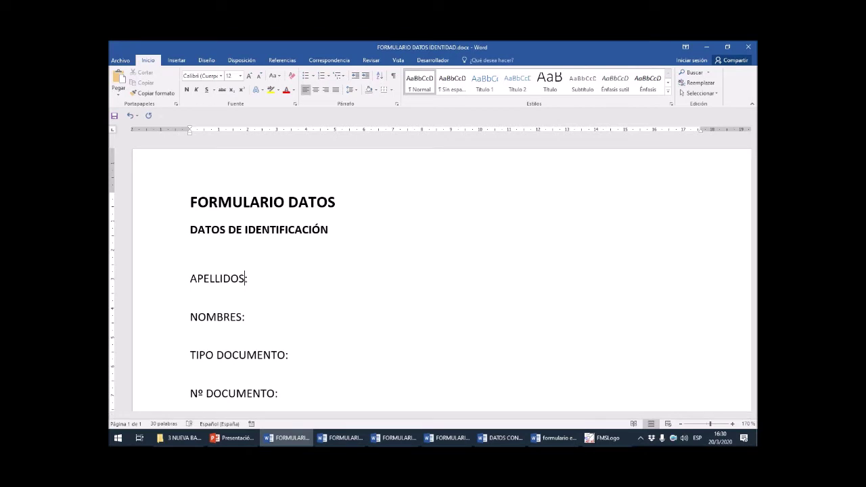
- Insert an empty line above the APELLIDOS: label
left_click(242, 317)
scroll(311, 245, "down", 1)
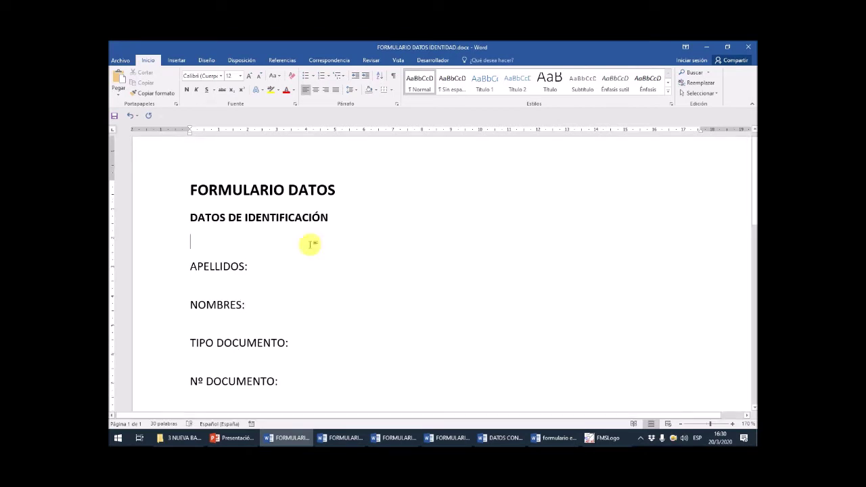
left_click(311, 245)
key("Return")
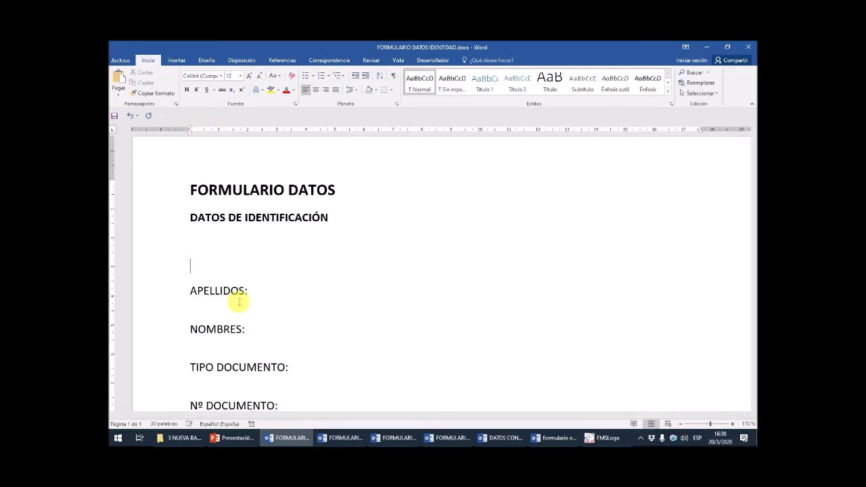
- Insert a 2×2 table above the labels and move APELLIDOS: into its first cell
left_click(177, 61)
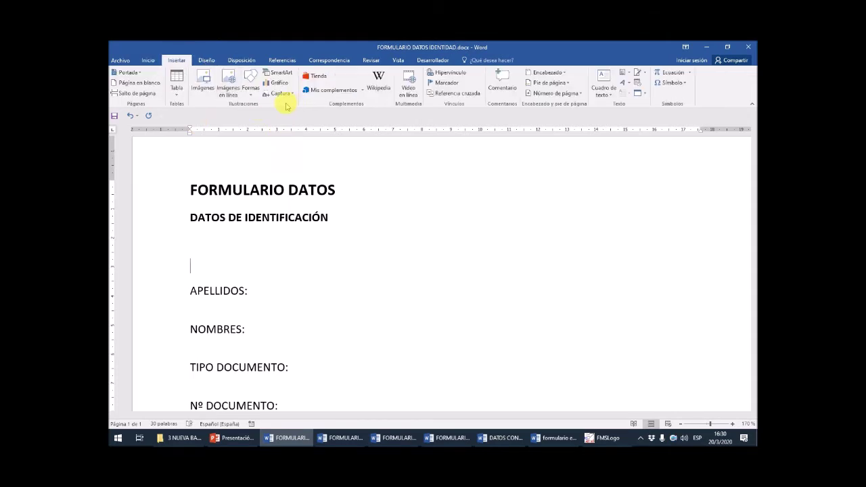
left_click(175, 79)
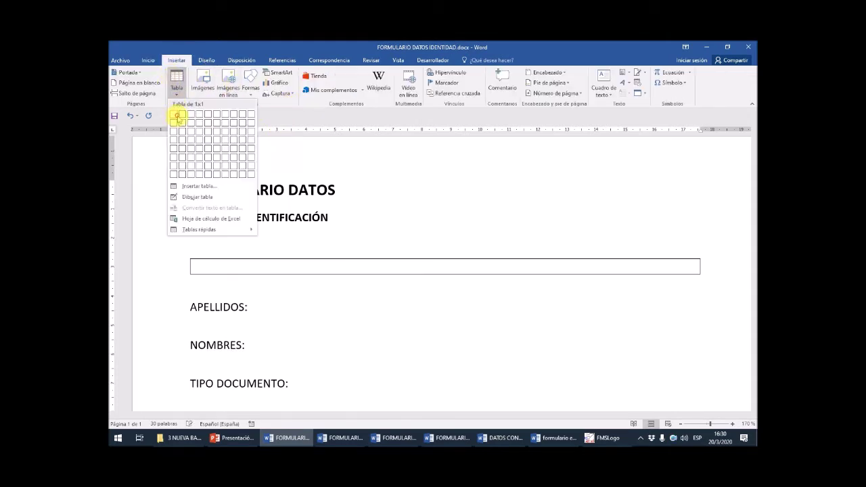
left_click(179, 120)
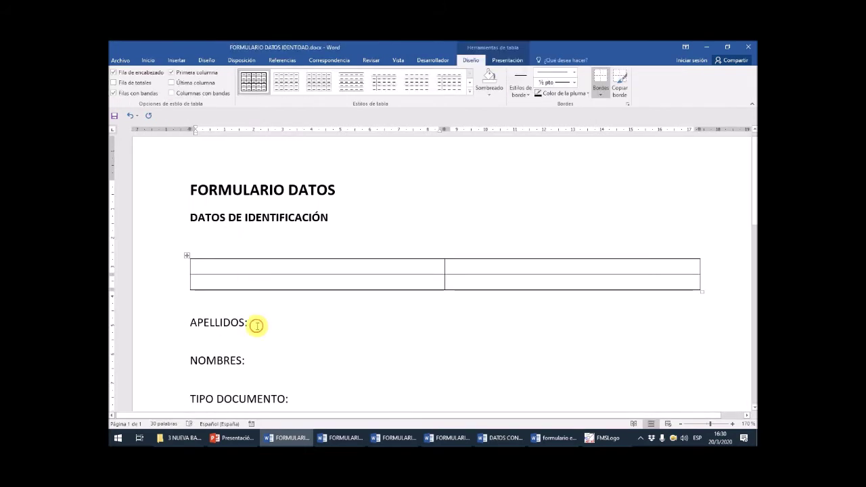
left_click_drag(219, 329, 189, 352)
key("Return")
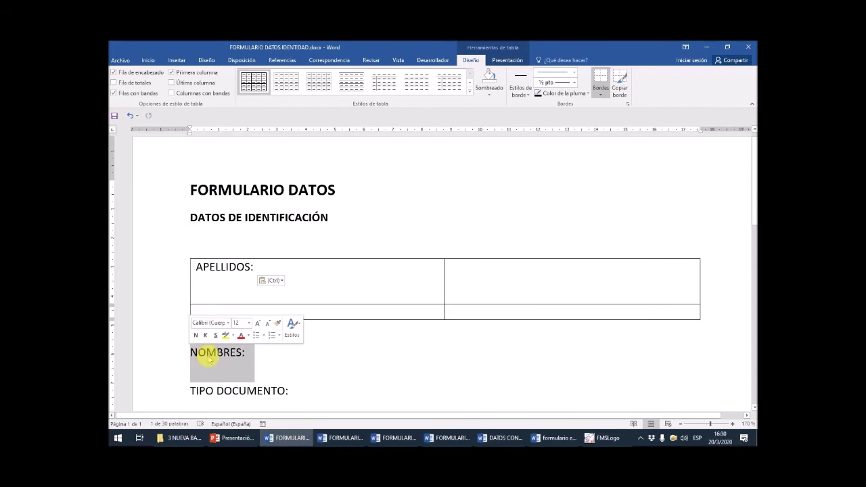
- Move NOMBRES:, TIPO DOCUMENTO: and Nº DOCUMENTO: into the remaining three table cells
key("F2")
left_click(451, 271)
key("Return")
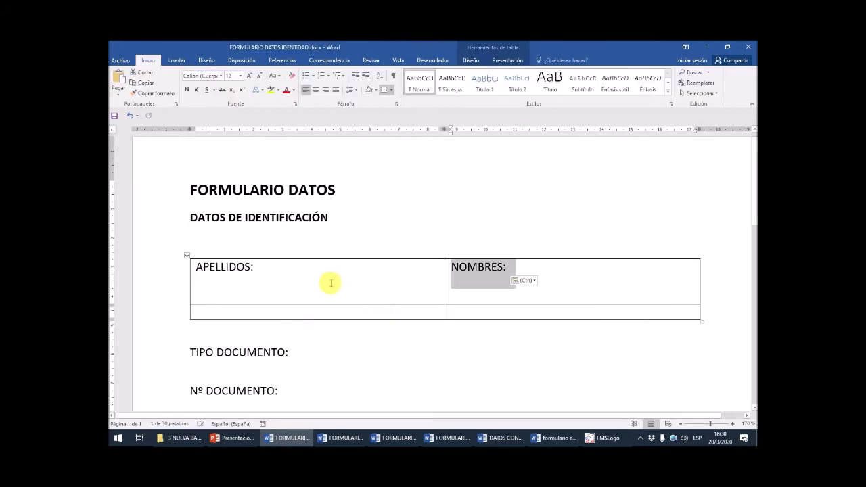
left_click_drag(222, 352, 200, 353)
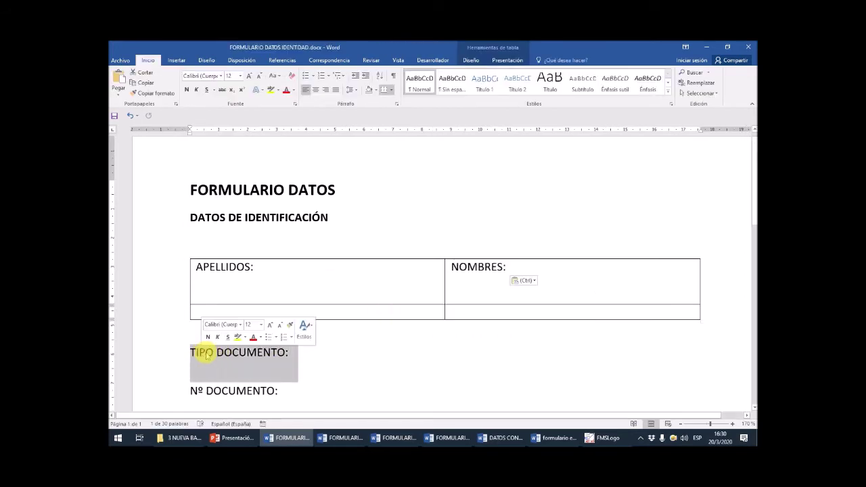
key("F2")
left_click(213, 311)
key("Return")
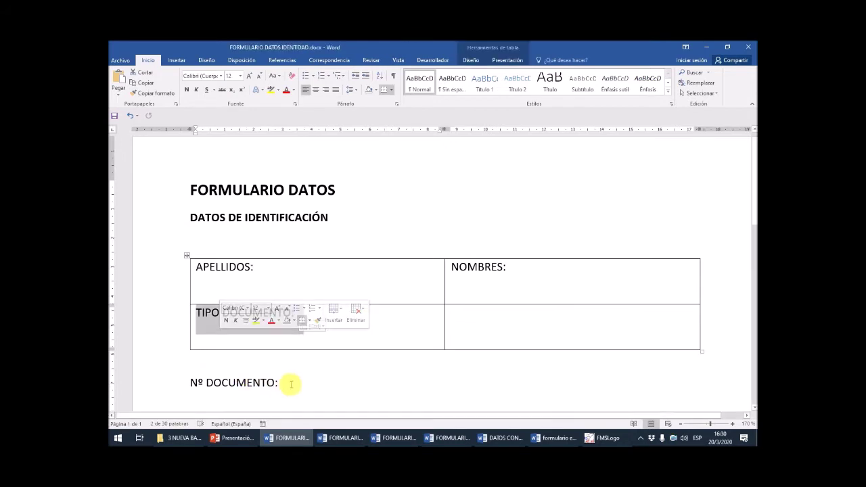
left_click_drag(289, 383, 177, 383)
key("F2")
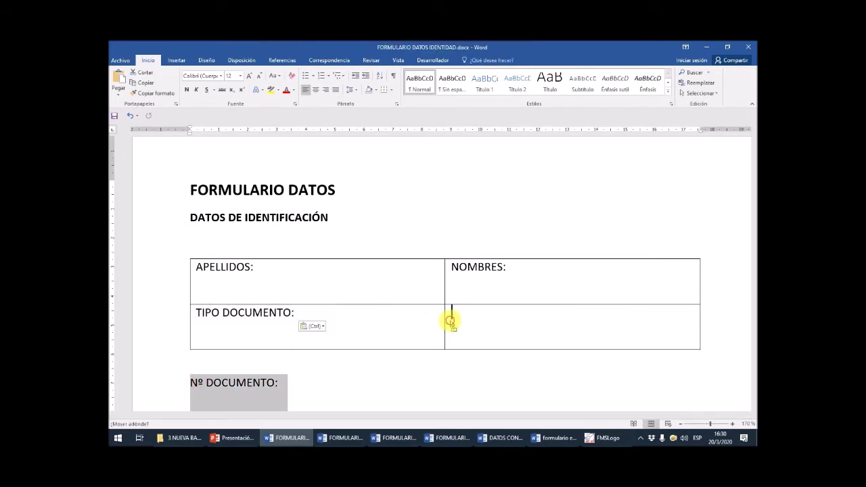
left_click(471, 323)
key("Return")
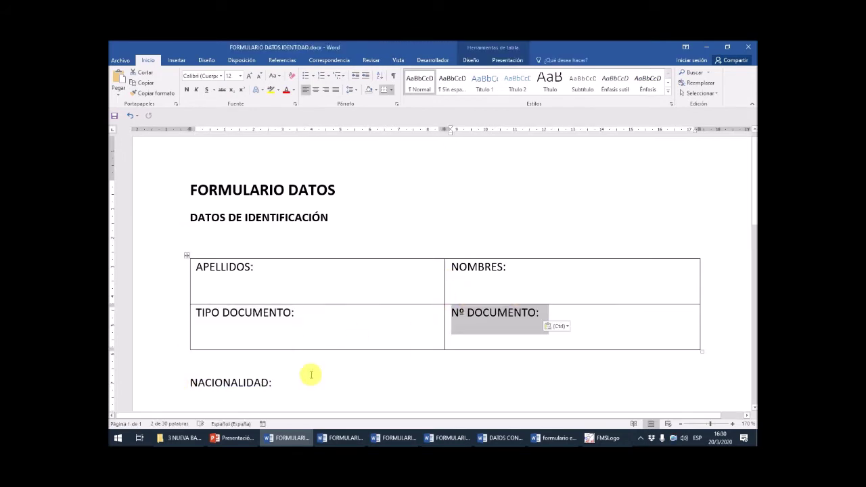
scroll(326, 377, "down", 1)
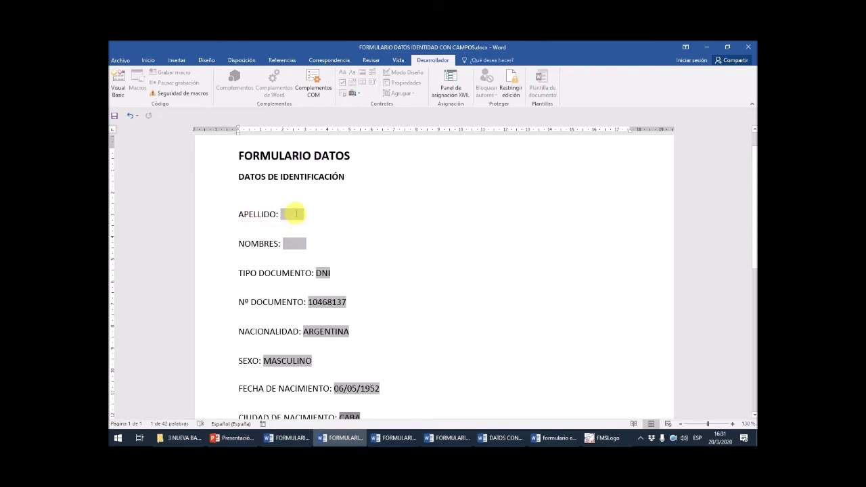
- Check the NOMBRES, APELLIDO and document type fields, then type the surname into APELLIDO
left_click(293, 244)
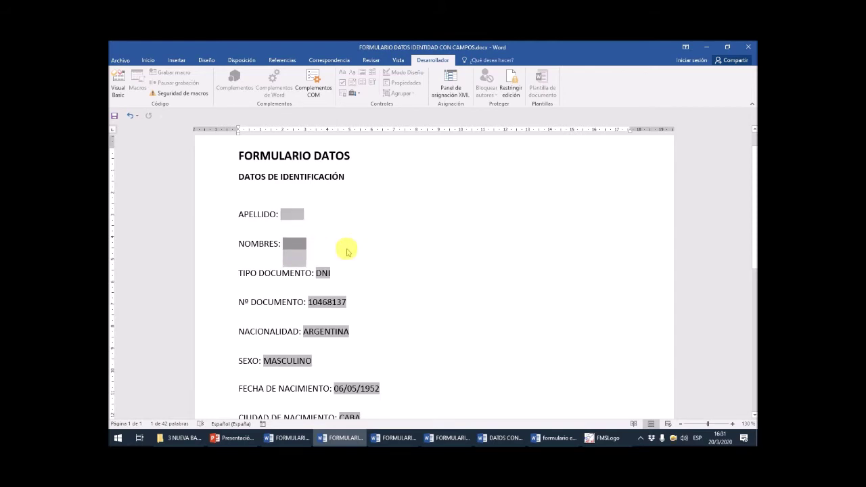
left_click(292, 214)
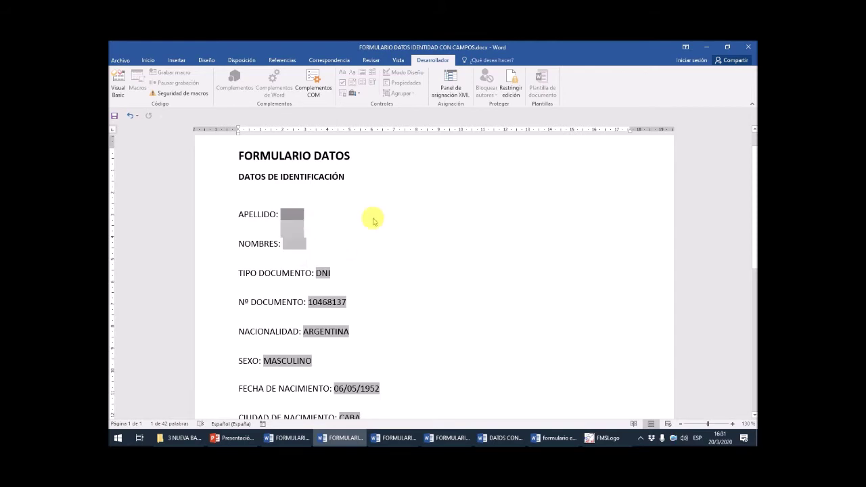
left_click(262, 214)
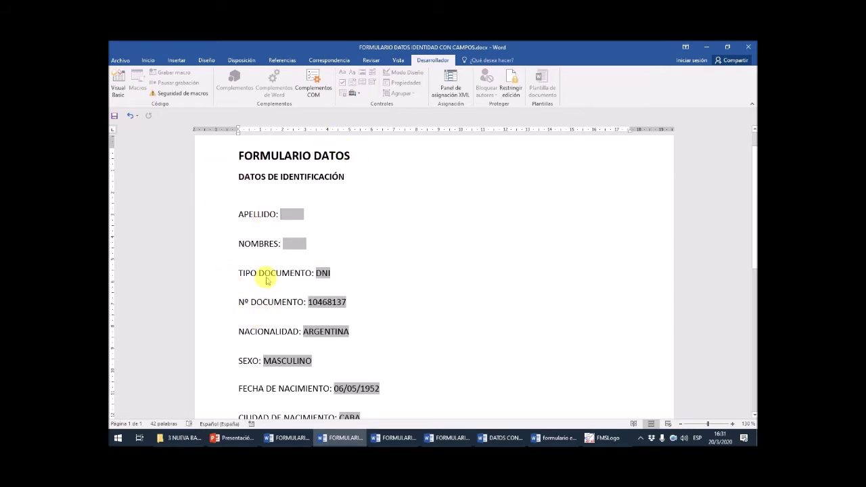
left_click(265, 275)
left_click(275, 246)
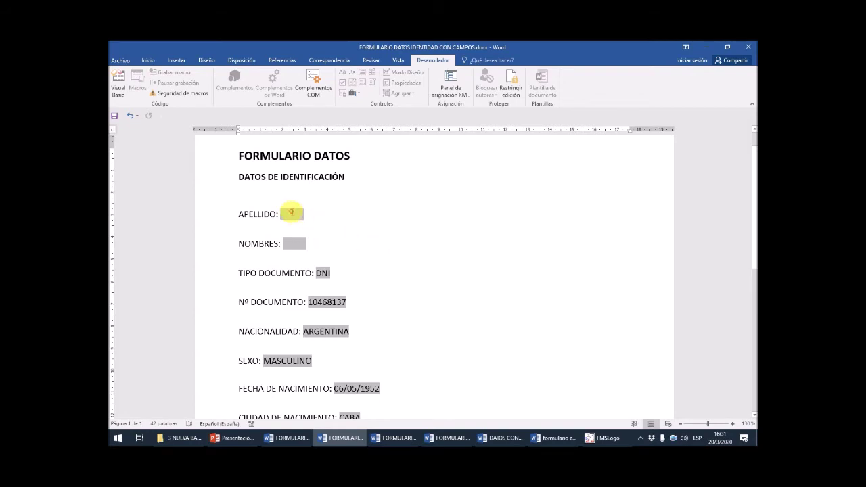
left_click(292, 214)
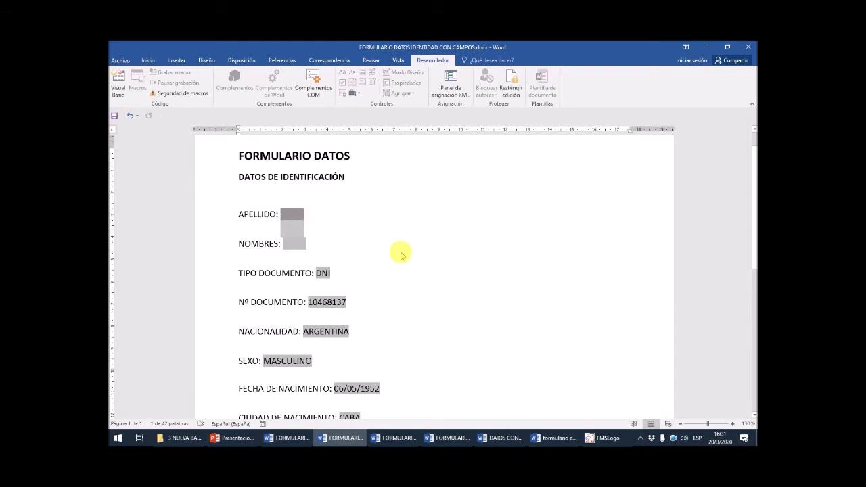
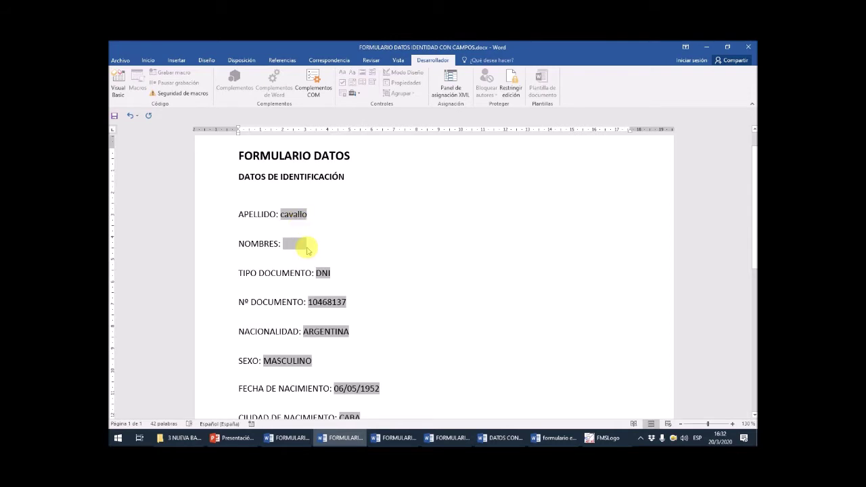
- Type the given names into the NOMBRES field and leave TIPO DOCUMENTO set to DNI
scroll(305, 240, "up", 6)
scroll(302, 252, "up", 4)
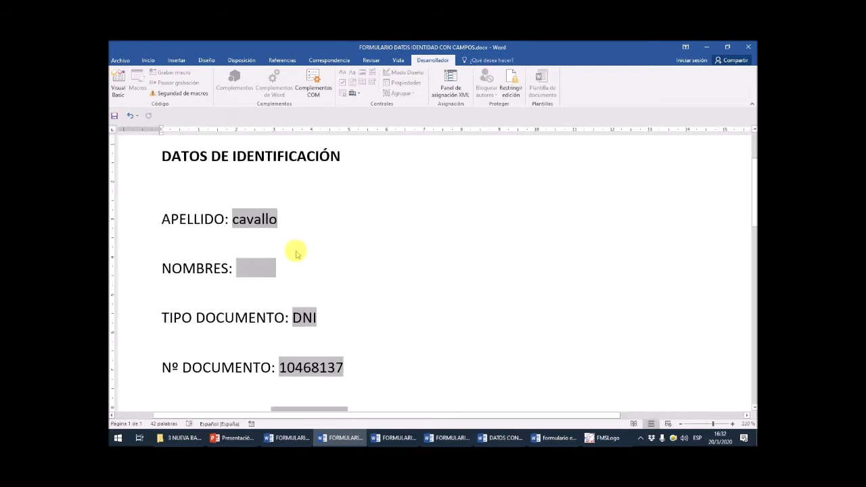
left_click(255, 271)
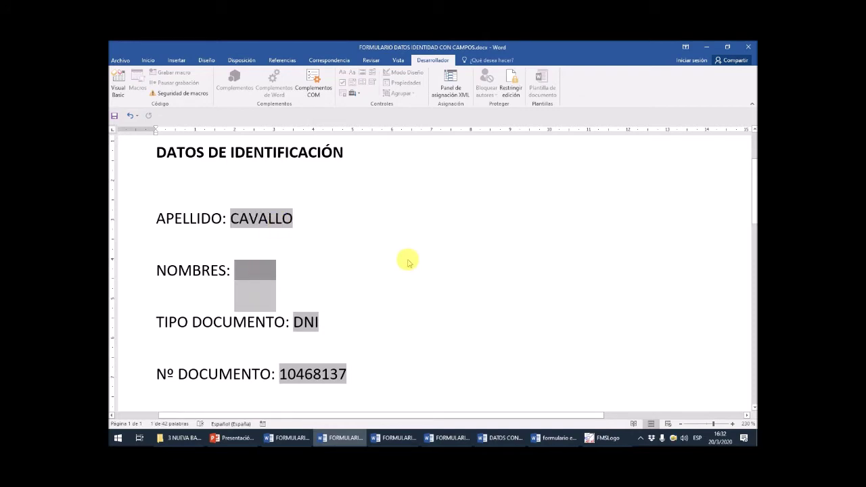
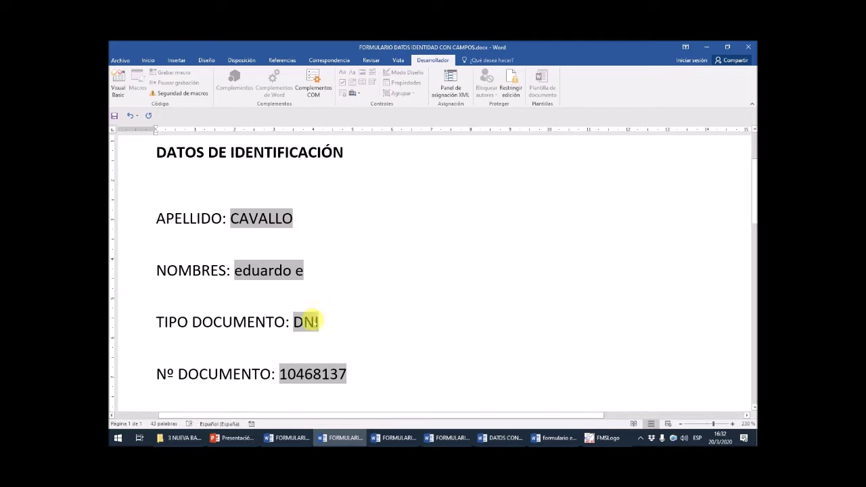
left_click(313, 323)
key("Escape")
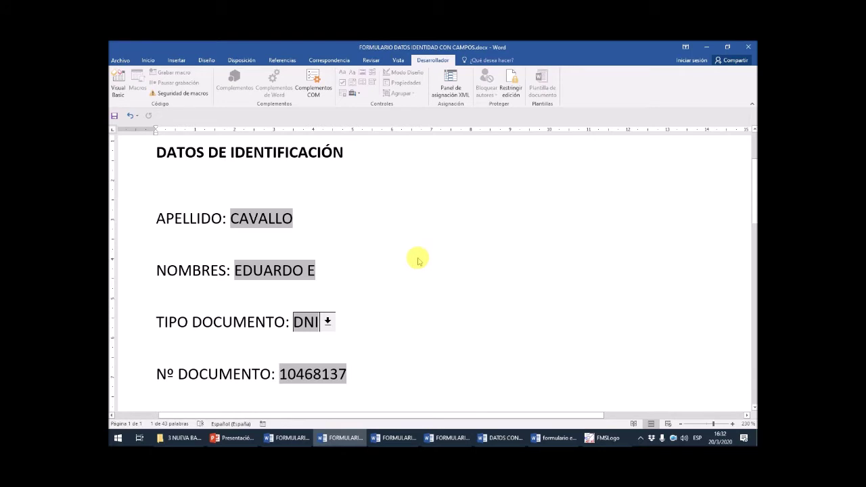
- Keep DNI as the document type and undo to clear the Nº DOCUMENTO field
scroll(364, 309, "down", 2)
scroll(359, 296, "up", 1)
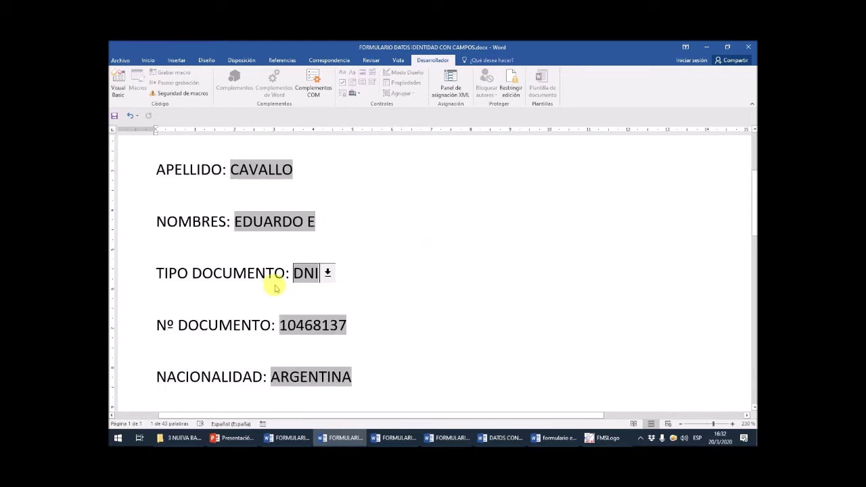
left_click(328, 273)
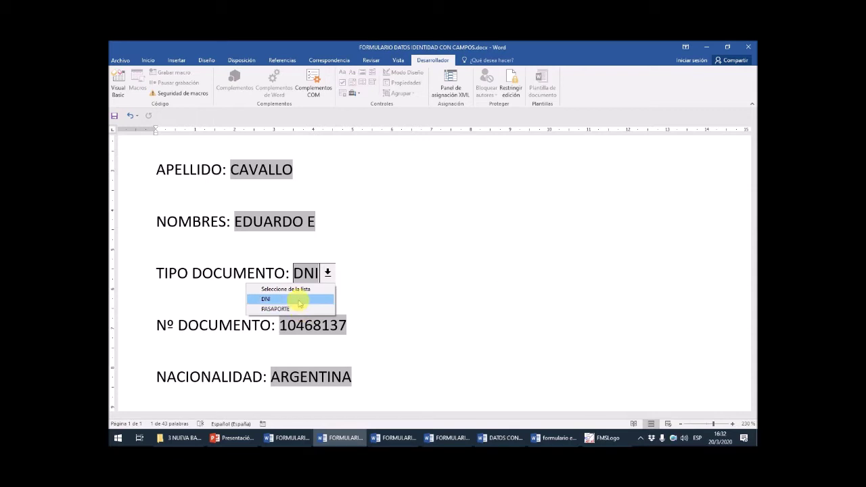
left_click(299, 302)
key("ctrl+z")
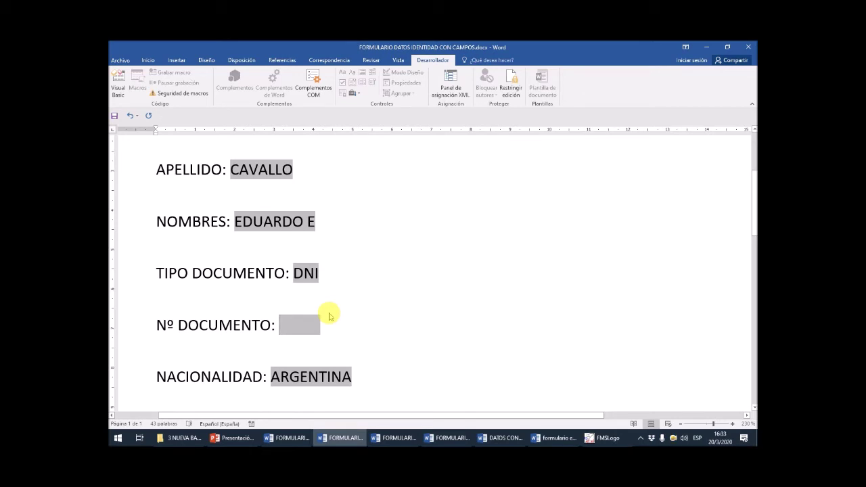
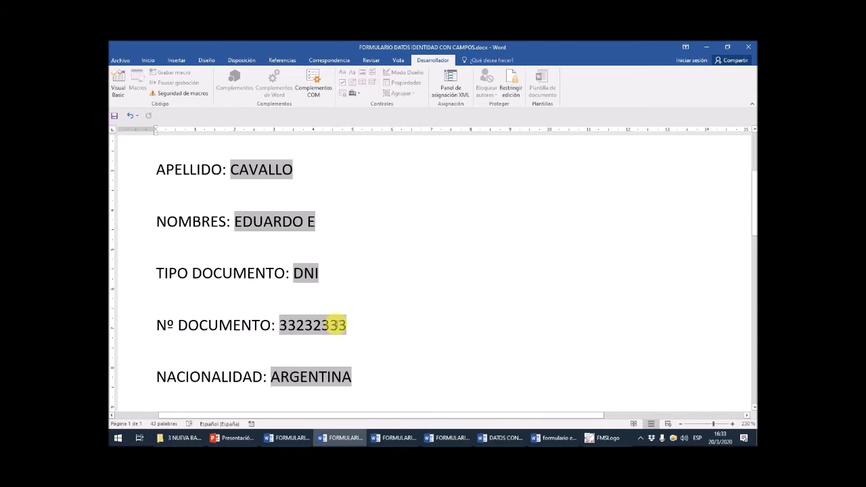
- Enter the document number without dots in the Nº DOCUMENTO field
scroll(337, 325, "down", 3)
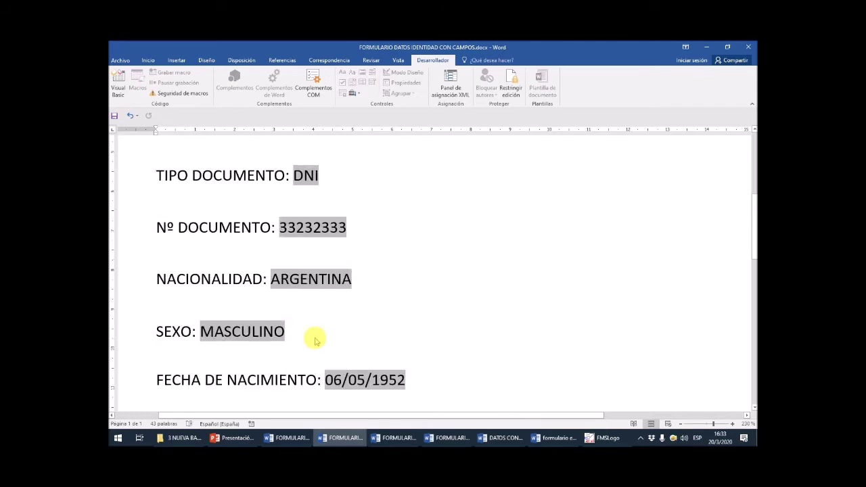
- Inspect the NACIONALIDAD field and close its empty choice list
left_click(301, 279)
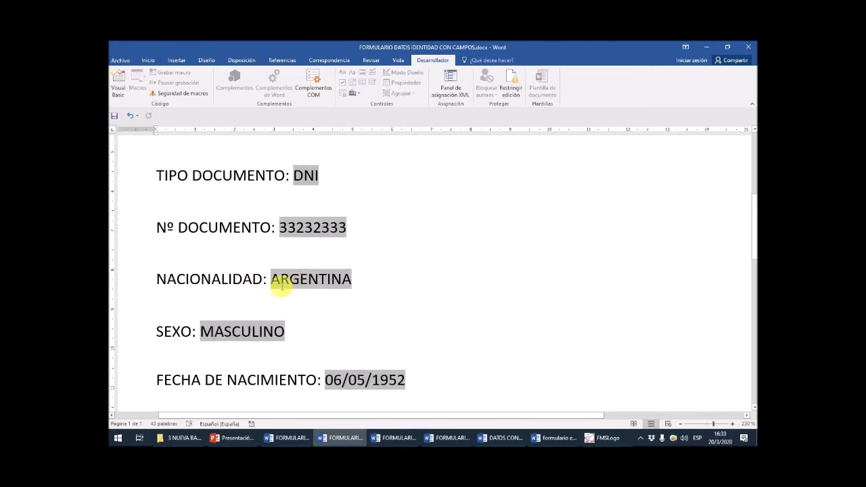
left_click(334, 285)
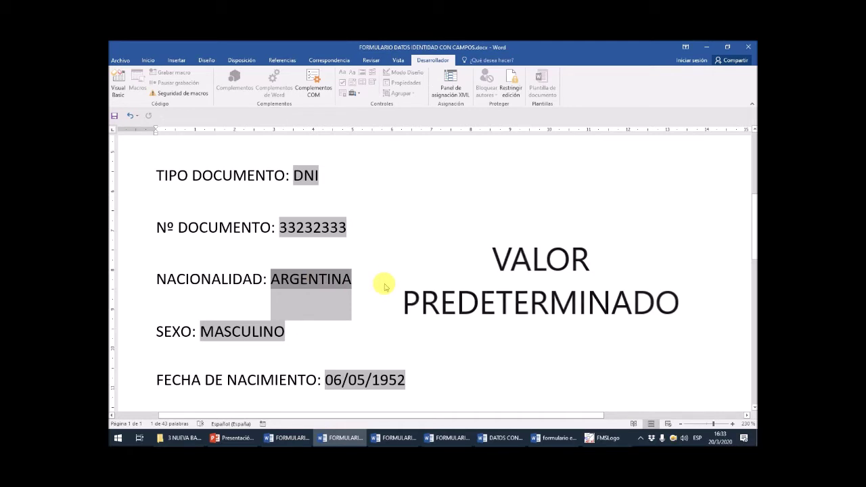
left_click(319, 280)
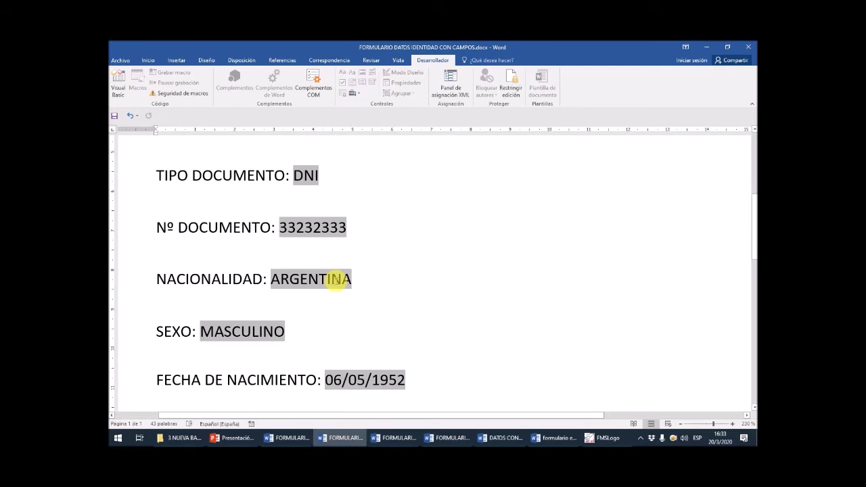
scroll(337, 279, "down", 1)
- Set SEXO to FEMENINO, then switch it back to MASCULINO
left_click(288, 283)
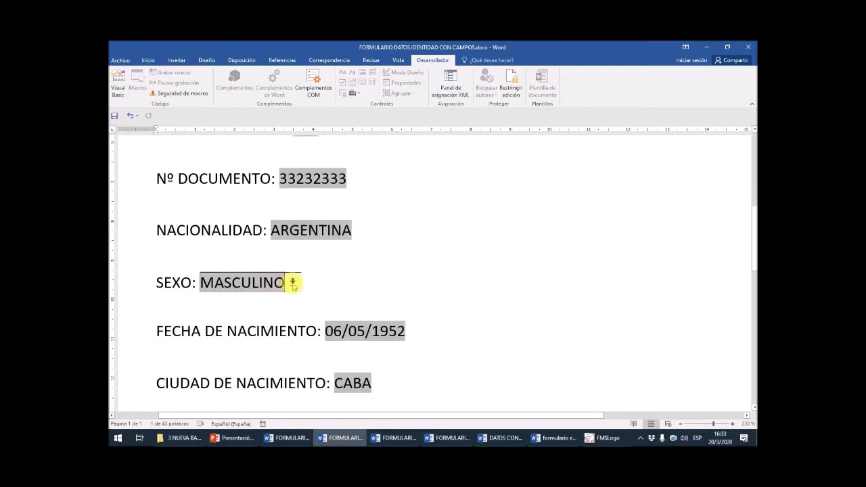
left_click(293, 283)
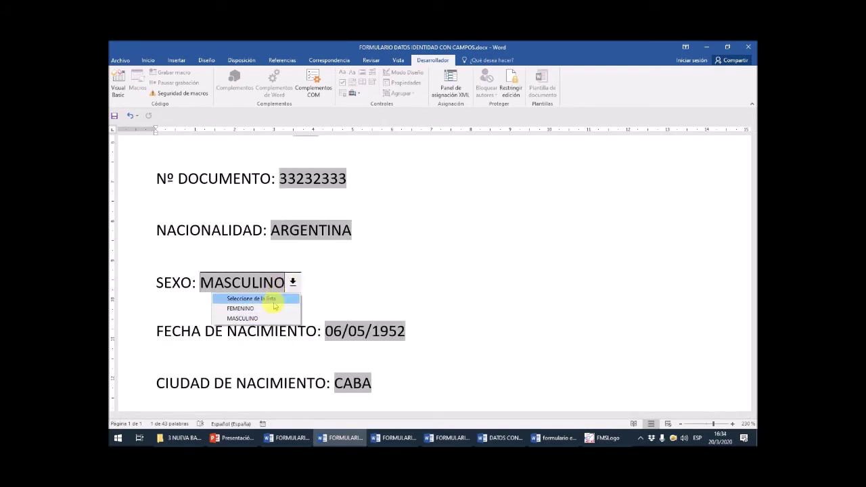
left_click(273, 308)
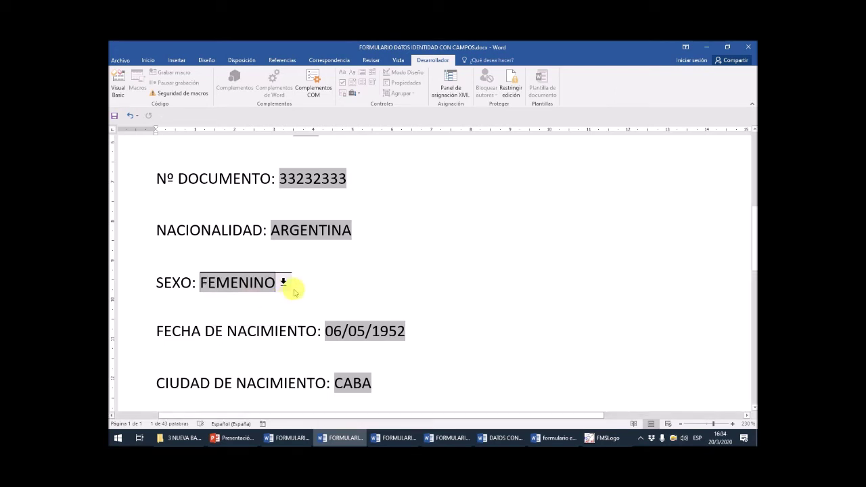
left_click(274, 284)
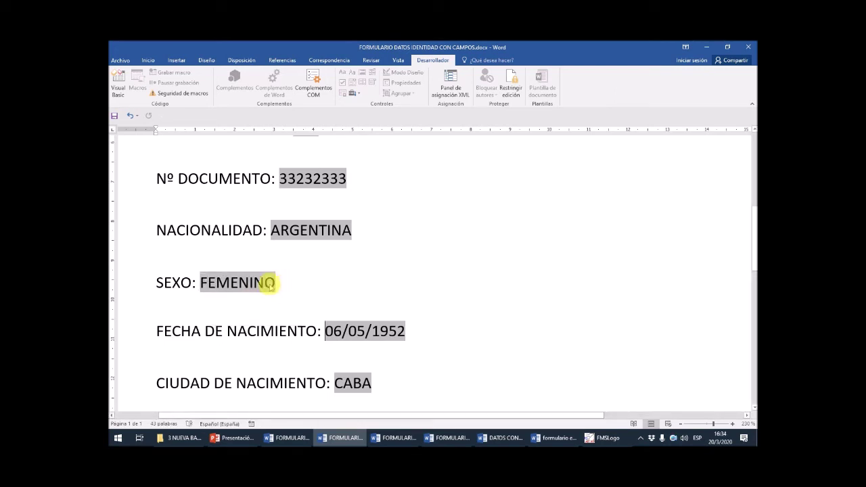
left_click(283, 288)
left_click(283, 282)
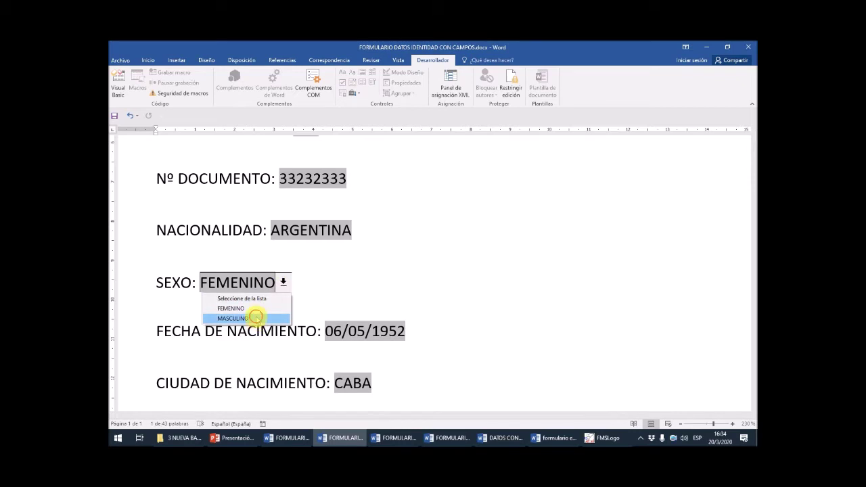
left_click(261, 318)
- Replace the FECHA DE NACIMIENTO date with 6/5/52 so it reformats to 06/05/1952
scroll(286, 311, "down", 2)
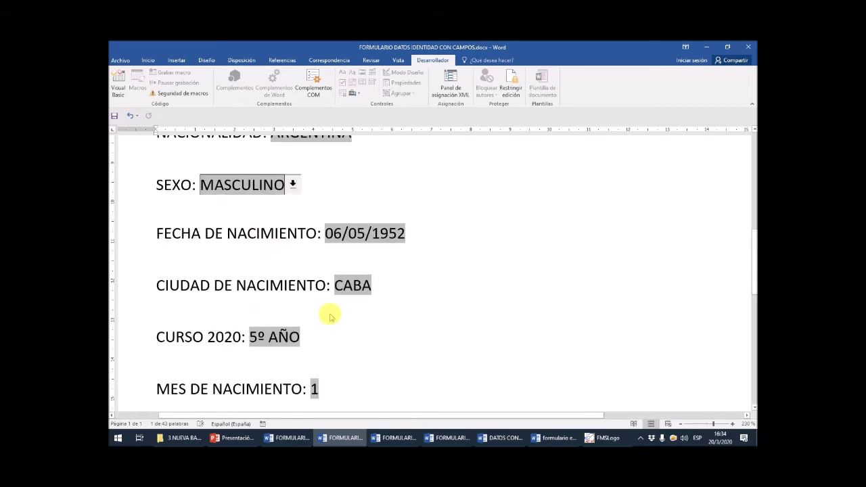
left_click_drag(327, 234, 399, 237)
key("Delete")
type("6")
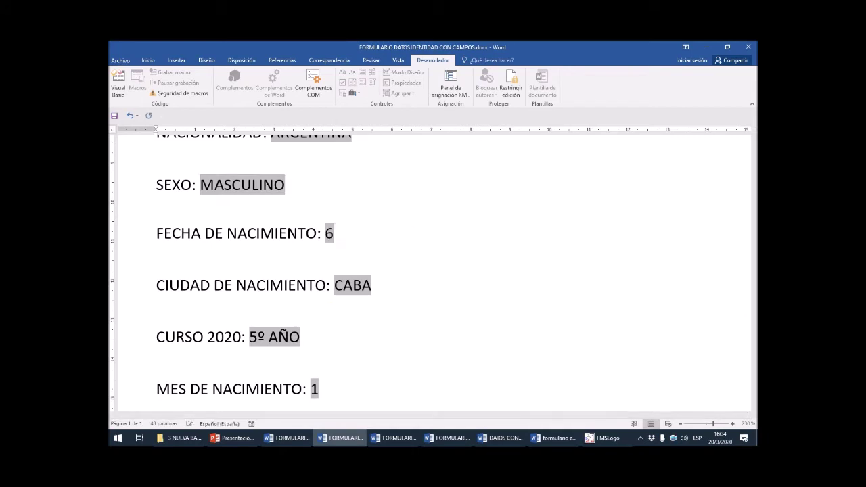
type("/")
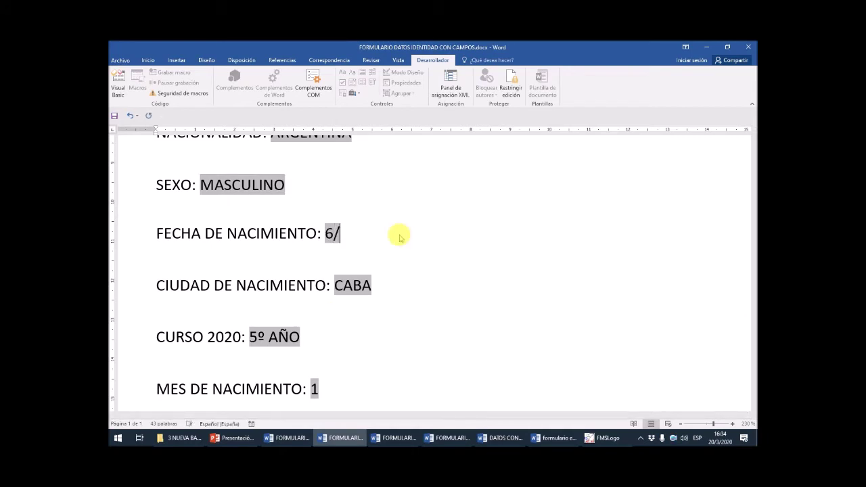
type("5")
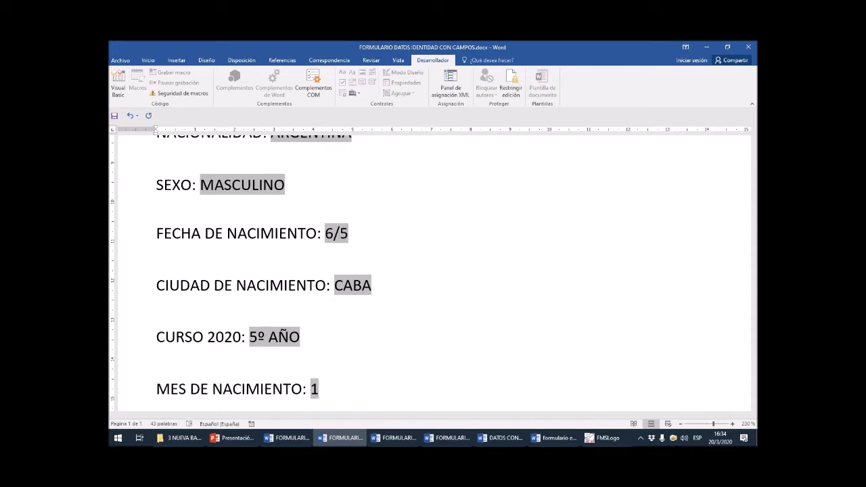
type("/52")
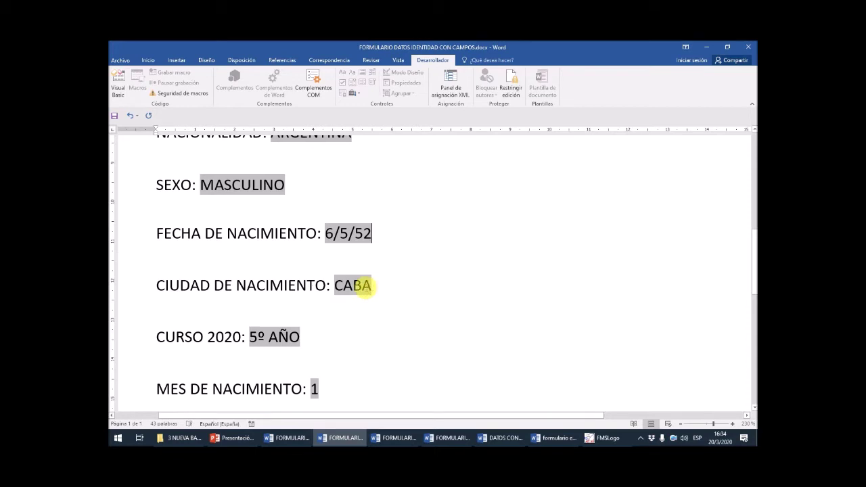
left_click(353, 285)
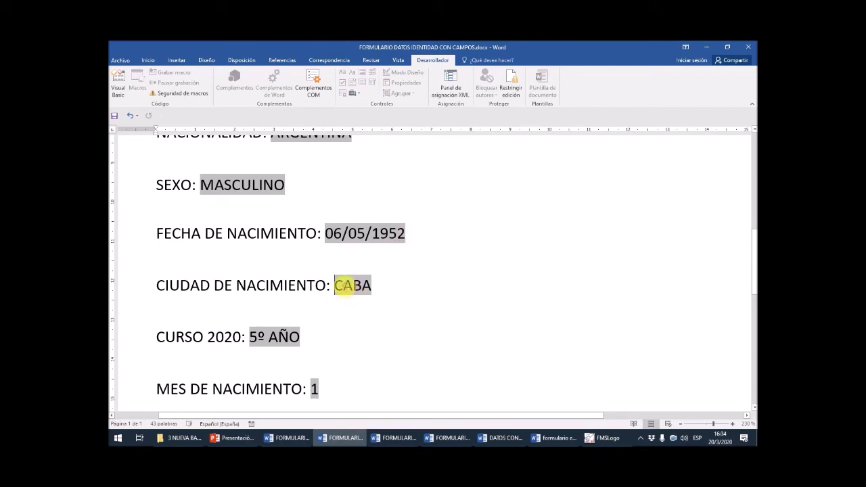
left_click(346, 287)
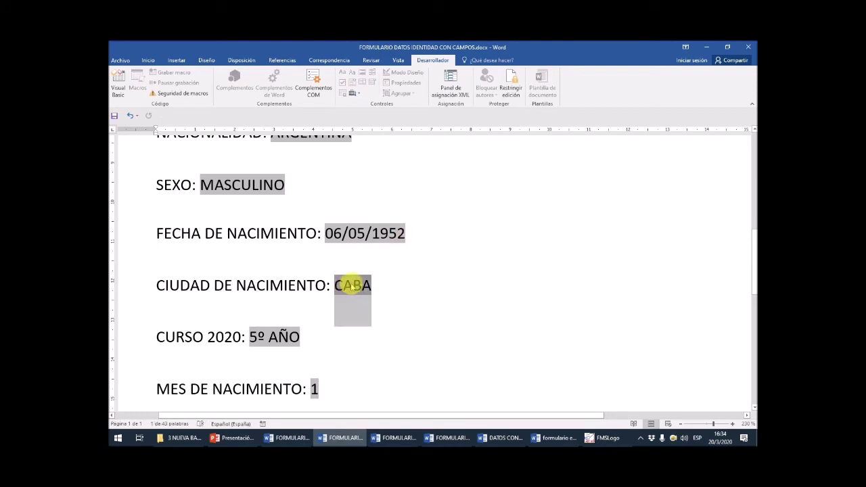
left_click(351, 287)
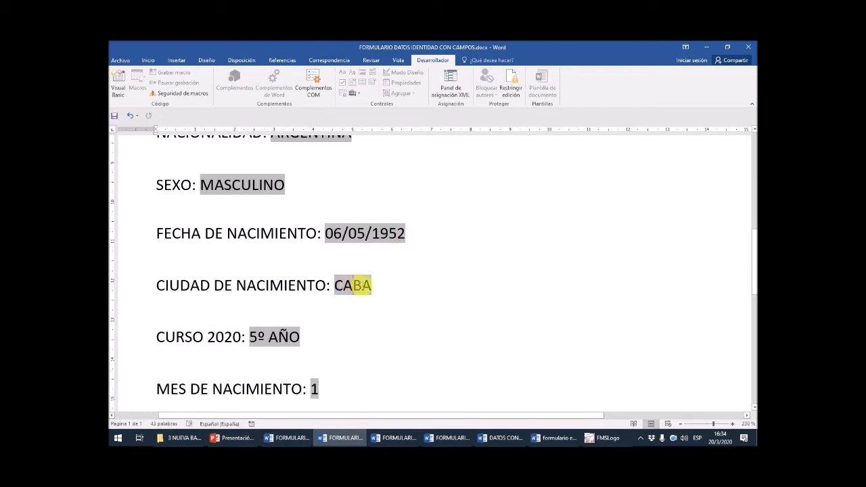
- Replace CABA with ROSARIO in the CIUDAD DE NACIMIENTO field
key("BackSpace")
key("BackSpace")
key("BackSpace")
key("BackSpace")
type("rosa")
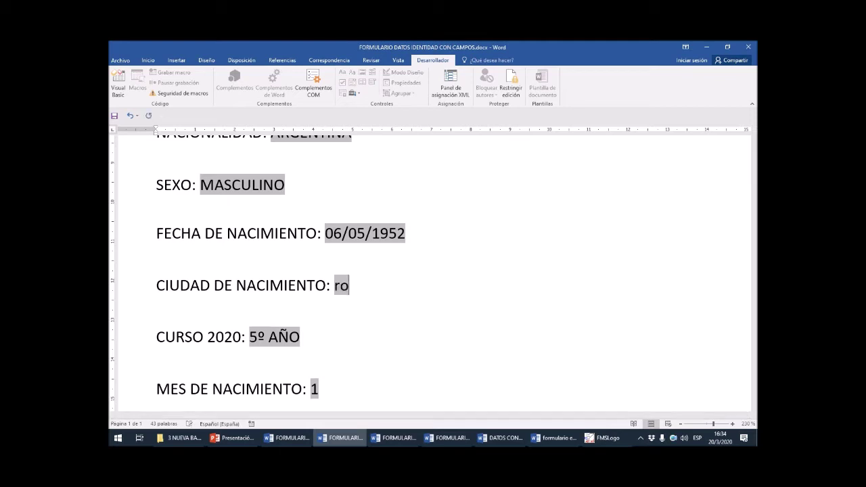
key("BackSpace")
key("BackSpace")
type("ROSARIO")
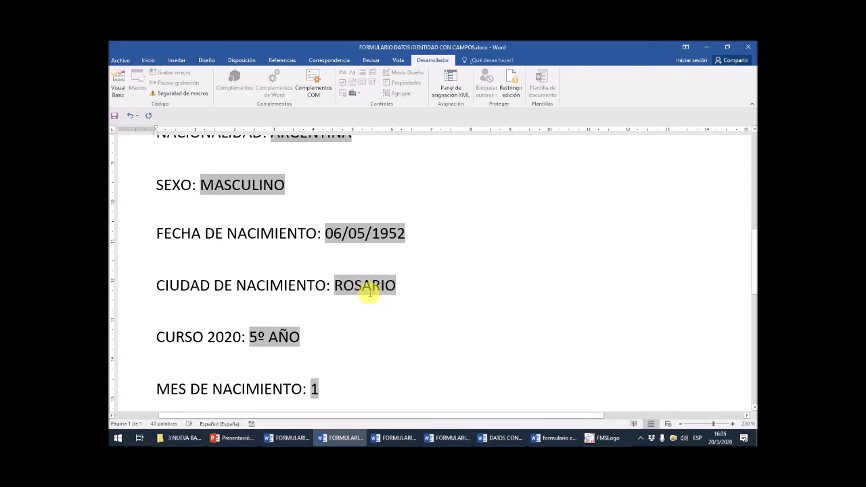
- Check the NACIONALIDAD and SEXO drop-down options, leaving SEXO unchanged
scroll(365, 288, "up", 3)
left_click(335, 284)
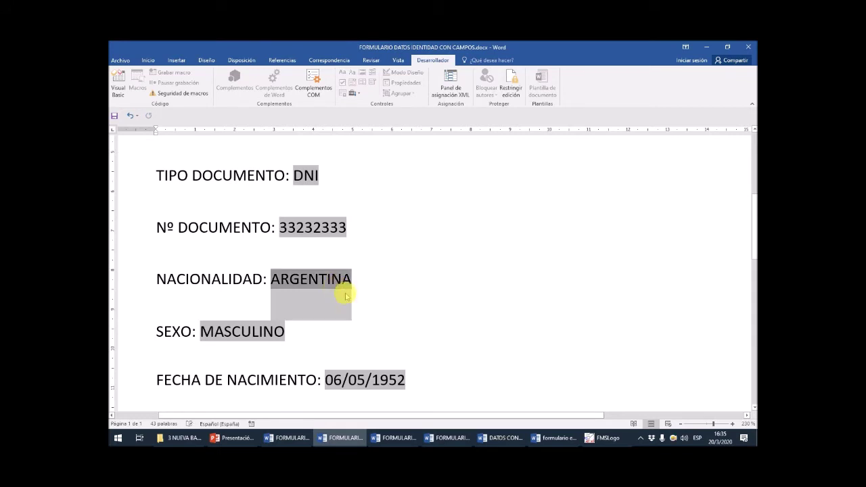
key("Tab")
scroll(361, 309, "down", 1)
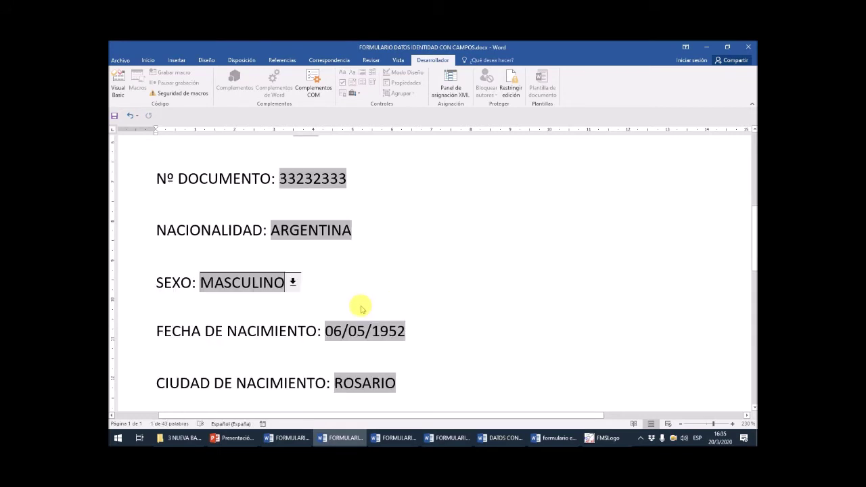
left_click(293, 282)
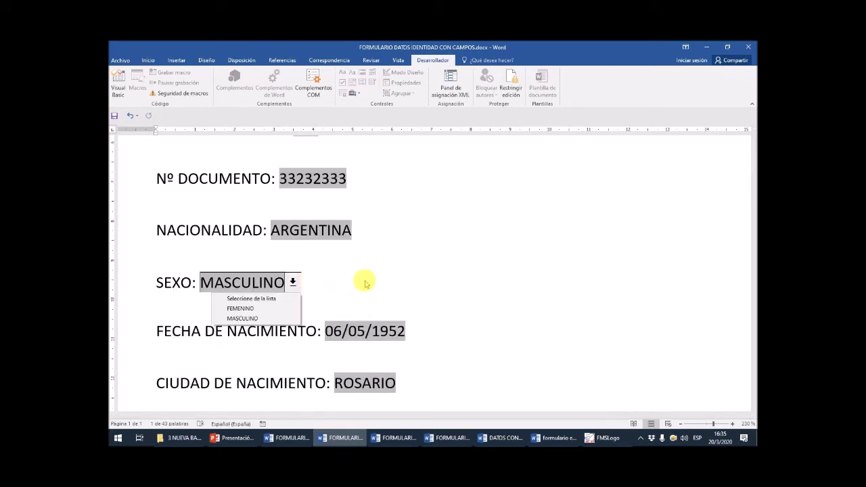
left_click(357, 331)
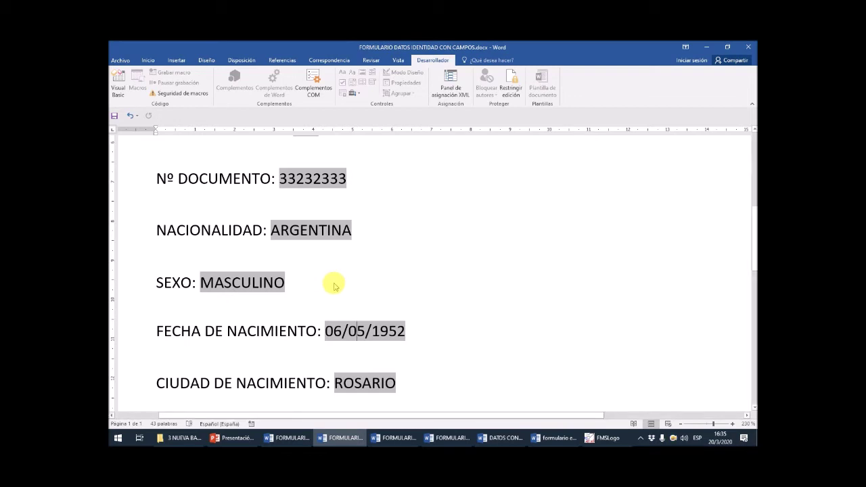
- Choose 5 in the MES DE NACIMIENTO drop-down list
scroll(334, 287, "down", 1)
scroll(334, 283, "down", 1)
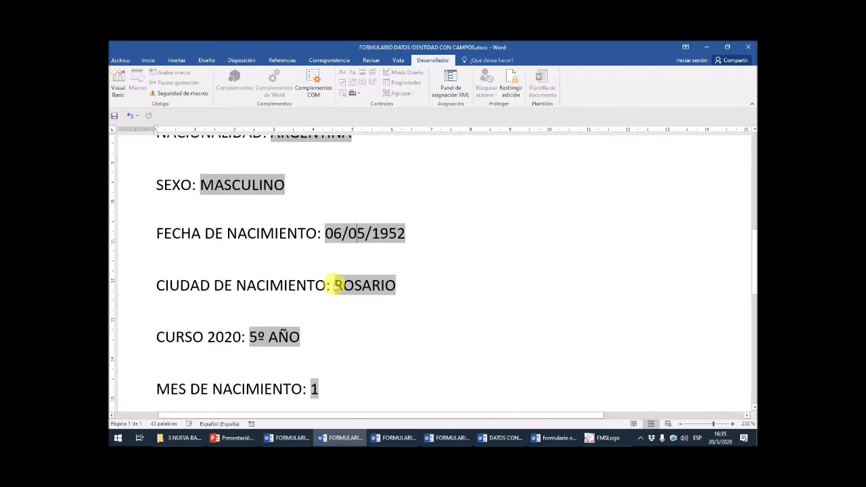
scroll(335, 285, "down", 3)
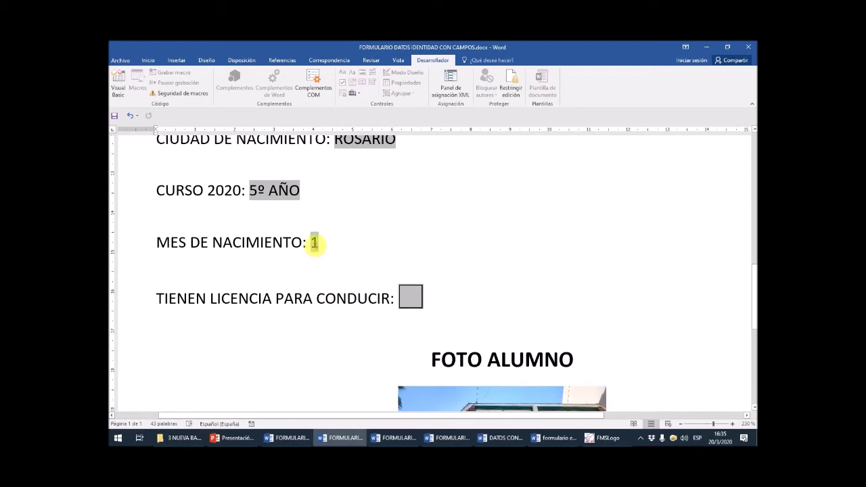
left_click(314, 242)
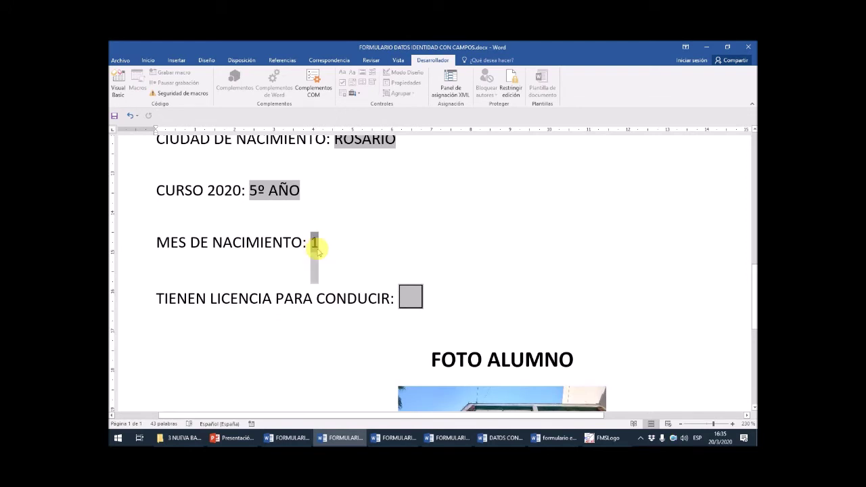
left_click(361, 277)
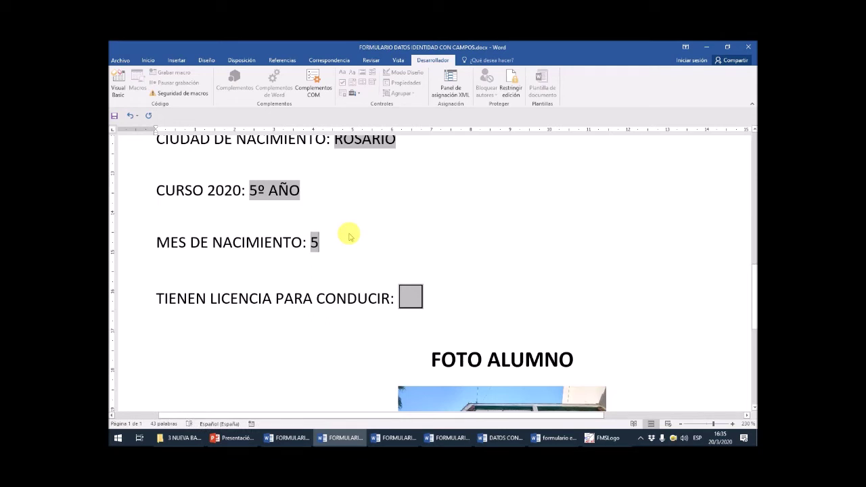
- Tick the TIENEN LICENCIA PARA CONDUCIR checkbox
scroll(350, 240, "down", 1)
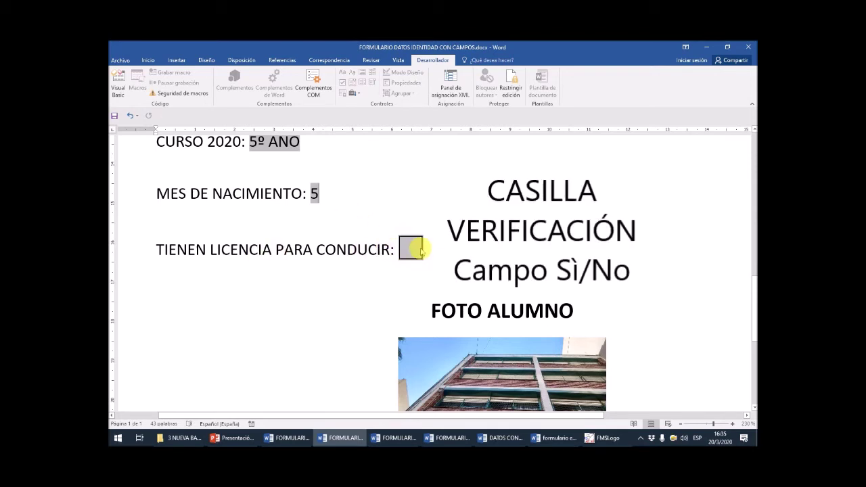
left_click(410, 252)
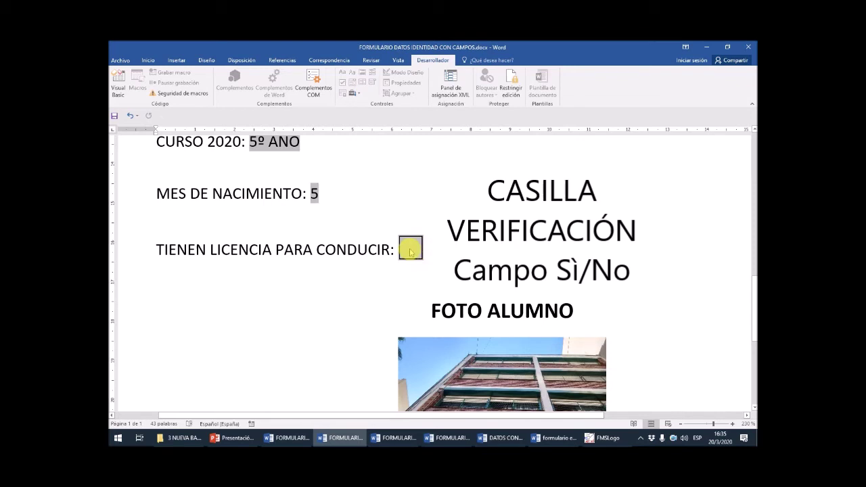
left_click(411, 252)
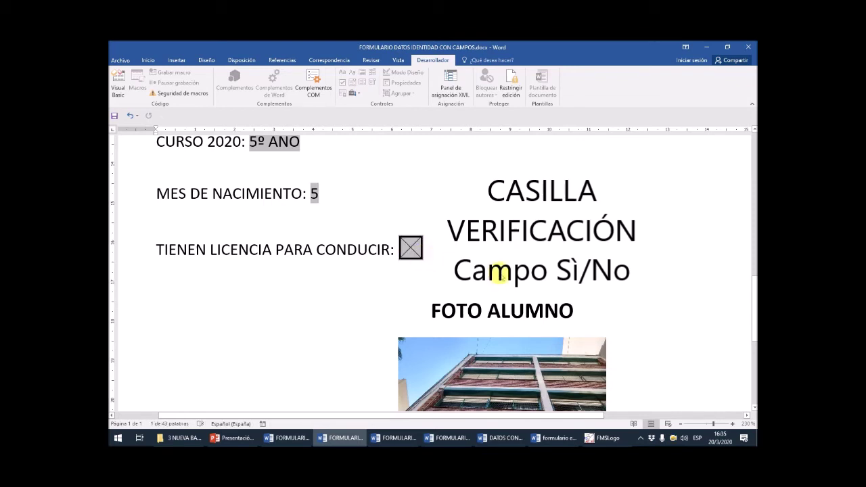
scroll(502, 278, "down", 3)
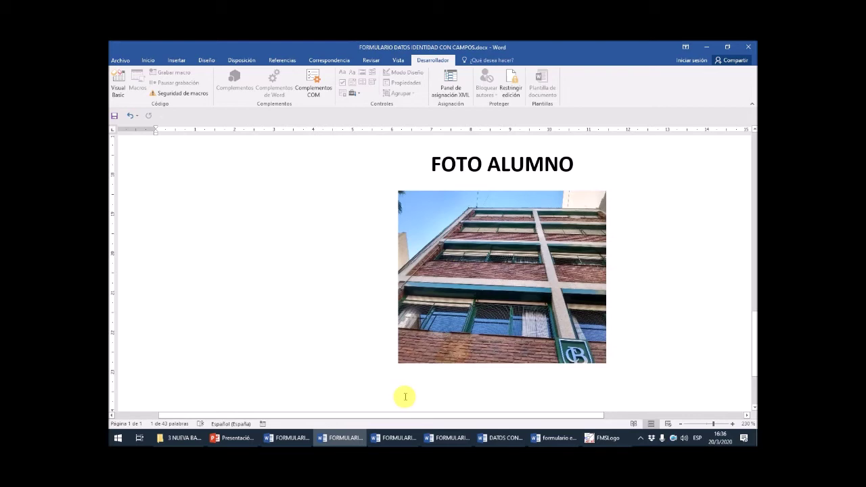
- Switch to the FORMULARIO DATOS IDENTIDAD LLENO document and glance over it
left_click(400, 440)
scroll(406, 338, "up", 2)
scroll(404, 360, "down", 3)
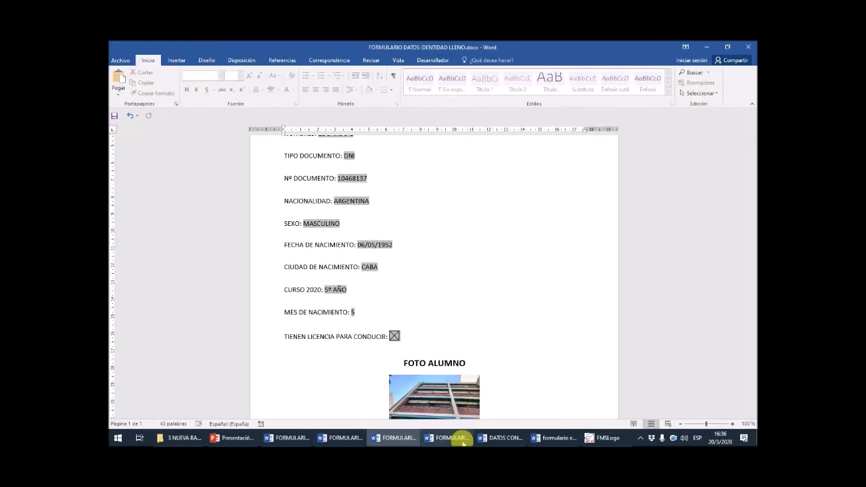
- Open another student's filled form and scroll through it down to CUESTIONARIO
left_click(458, 439)
scroll(460, 264, "up", 15)
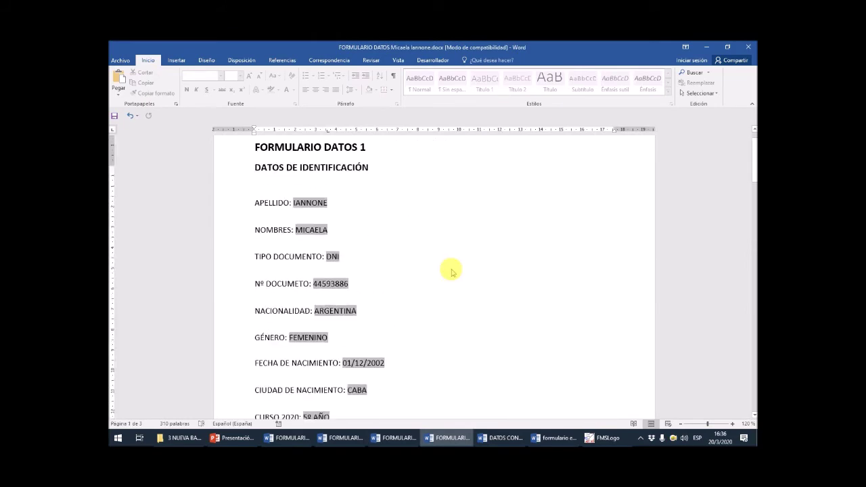
scroll(377, 257, "down", 10)
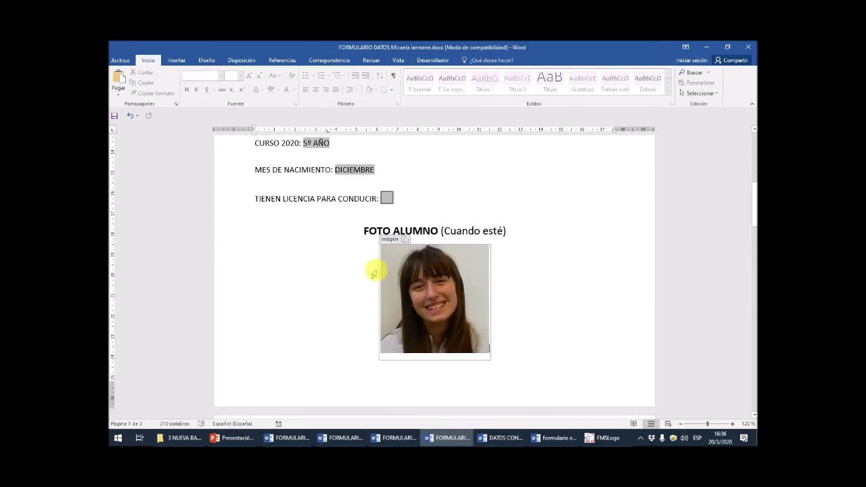
scroll(375, 217, "down", 3)
scroll(397, 217, "down", 2)
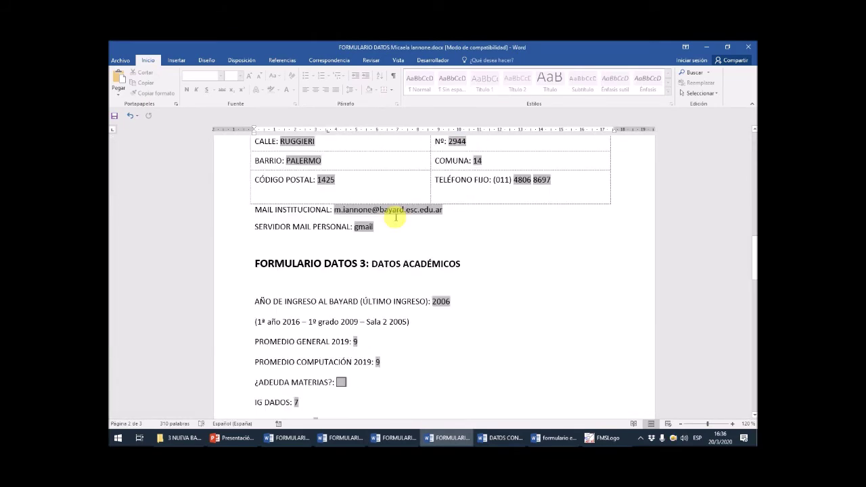
scroll(383, 241, "down", 12)
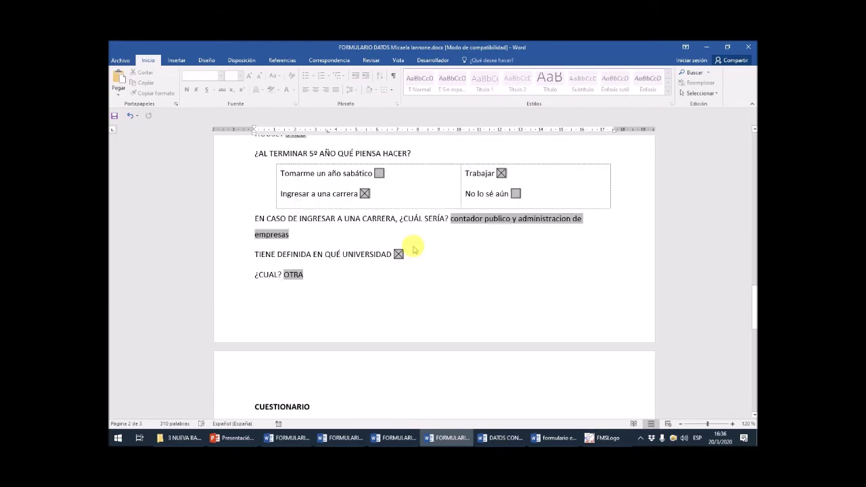
scroll(412, 247, "down", 3)
scroll(412, 250, "up", 6)
scroll(415, 261, "down", 3)
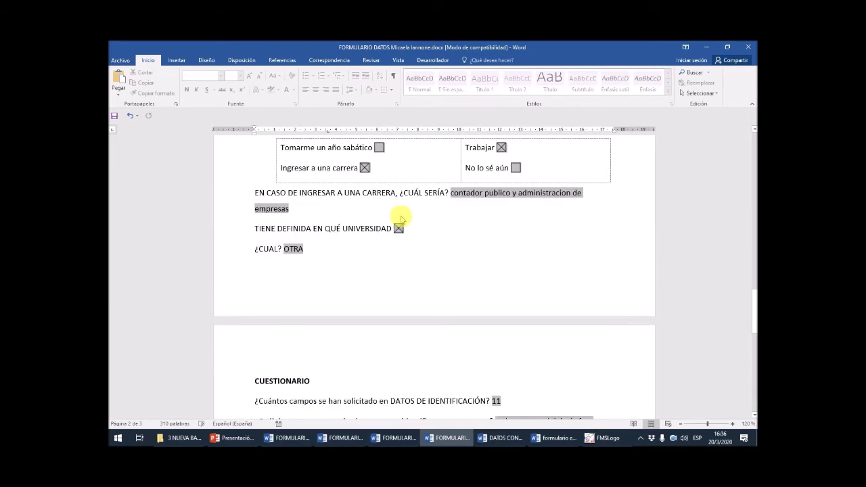
scroll(416, 275, "down", 3)
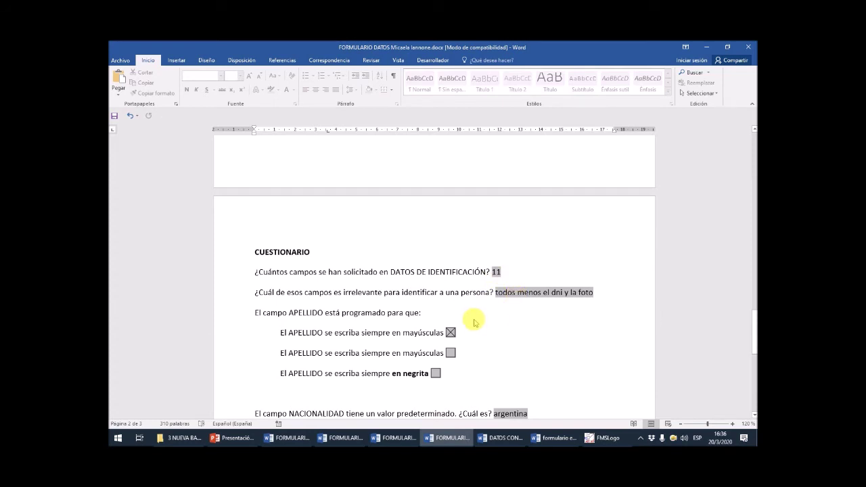
scroll(475, 322, "down", 1)
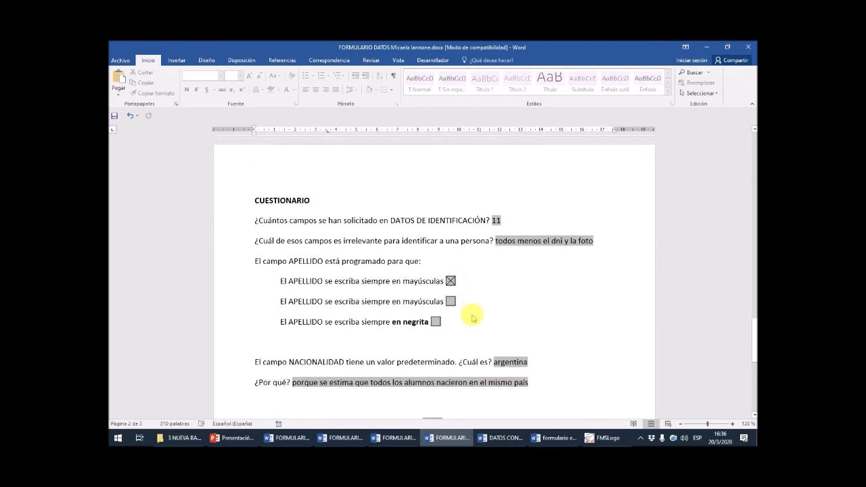
scroll(473, 318, "down", 1)
scroll(472, 315, "down", 1)
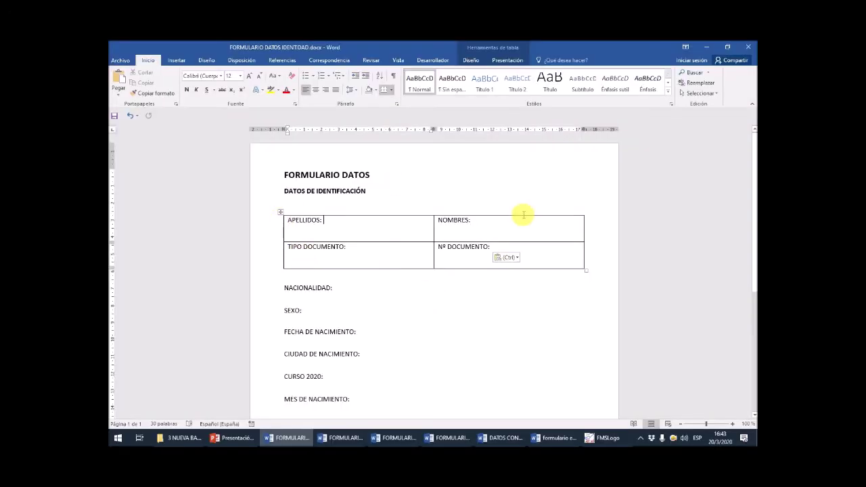
scroll(441, 365, "down", 3)
scroll(441, 361, "up", 3)
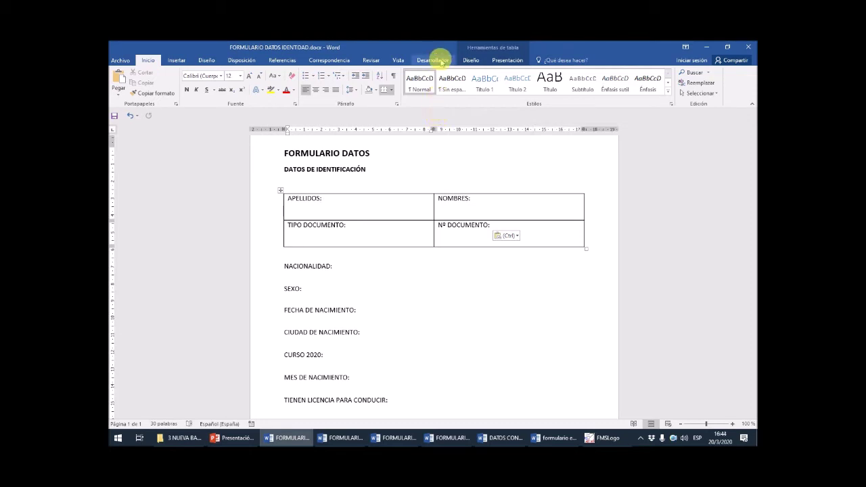
- Untick Desarrollador in Personalizar la cinta de opciones and apply the change
right_click(419, 104)
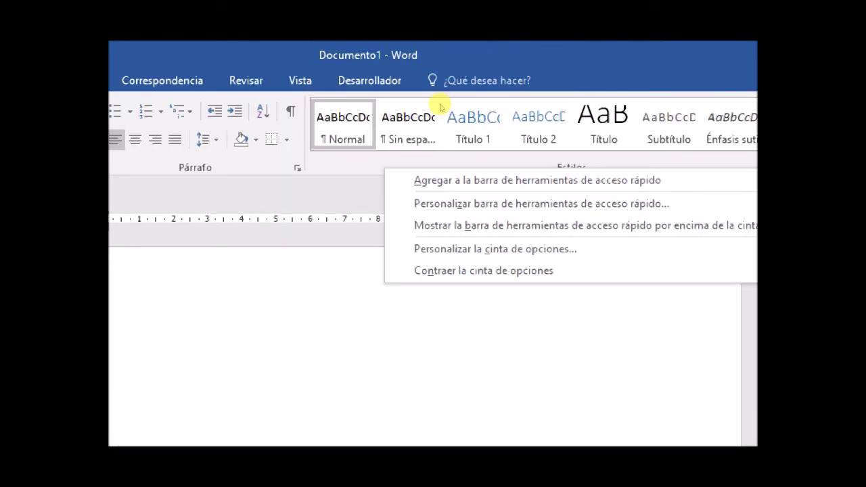
key("Down")
key("Down")
key("Down")
key("Down")
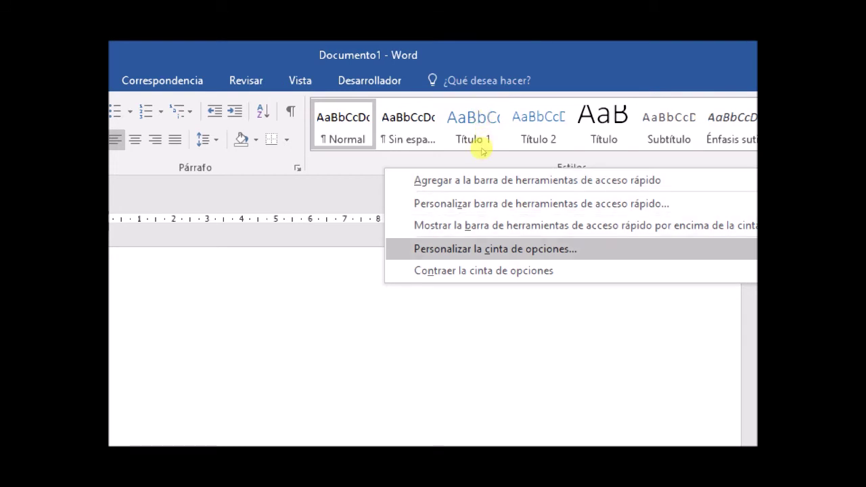
key("Return")
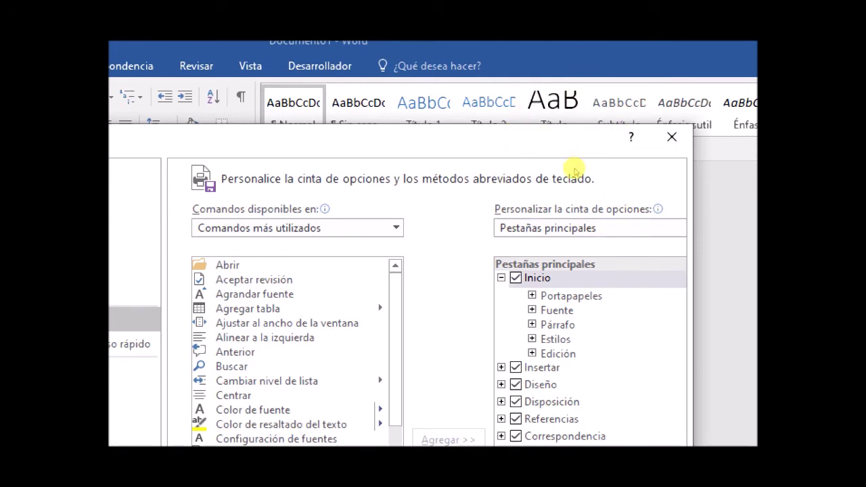
left_click_drag(566, 134, 570, 73)
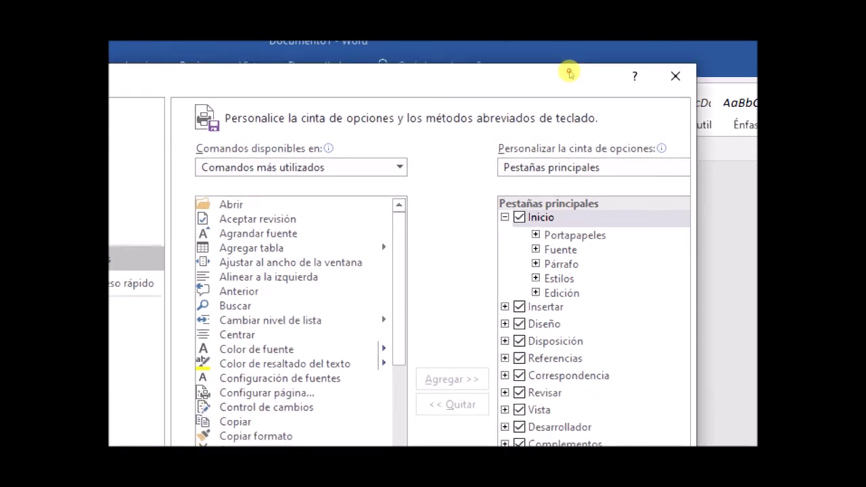
left_click_drag(569, 73, 575, 56)
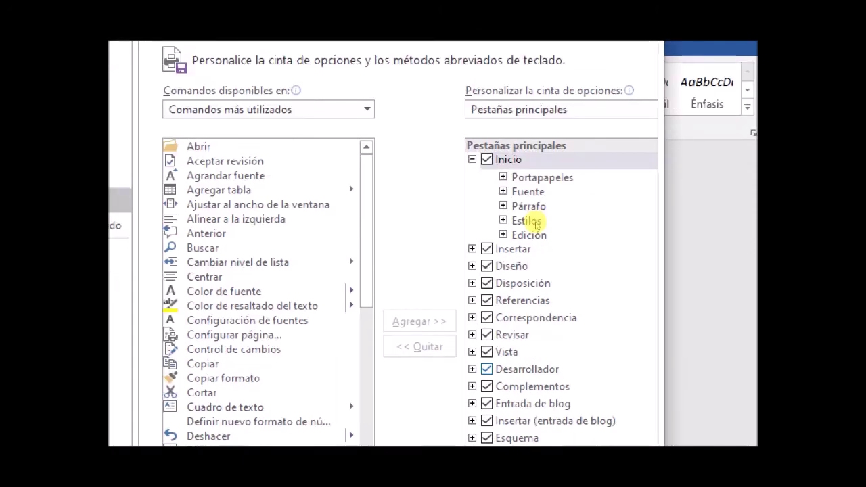
left_click(487, 370)
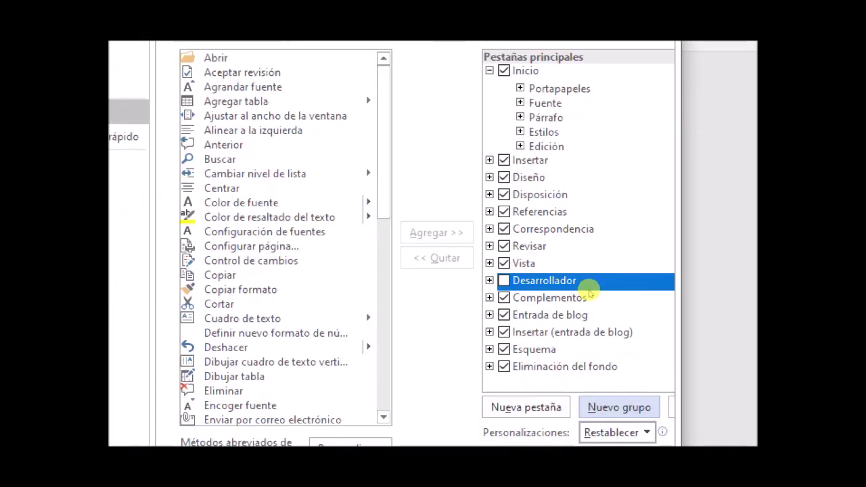
key("Return")
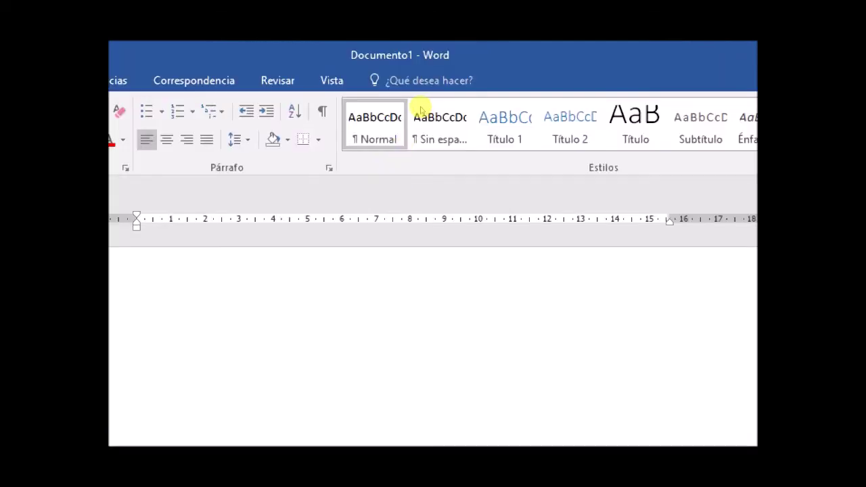
- Re-enable the Desarrollador tab through Personalizar la cinta de opciones and confirm with Aceptar
right_click(461, 88)
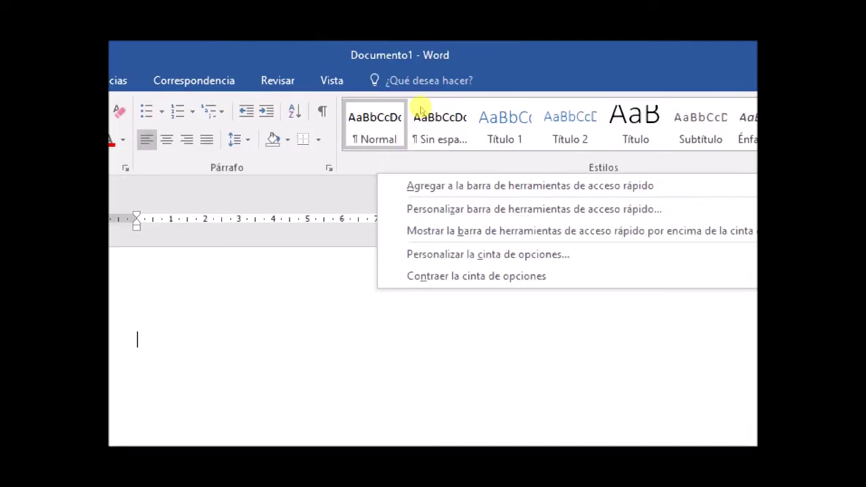
key("Down")
key("Down")
key("Return")
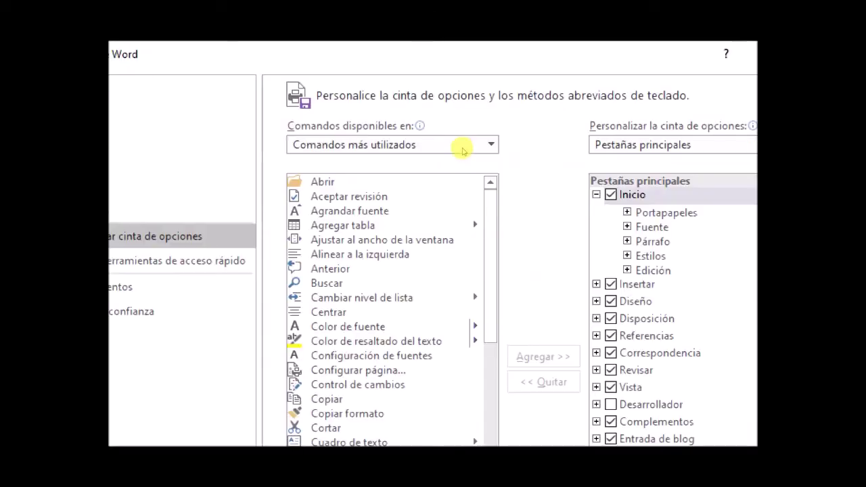
left_click(518, 323)
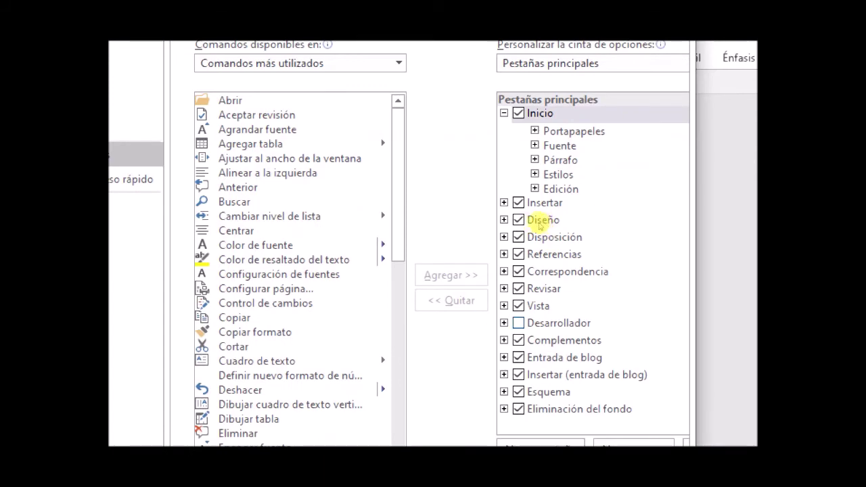
left_click(567, 408)
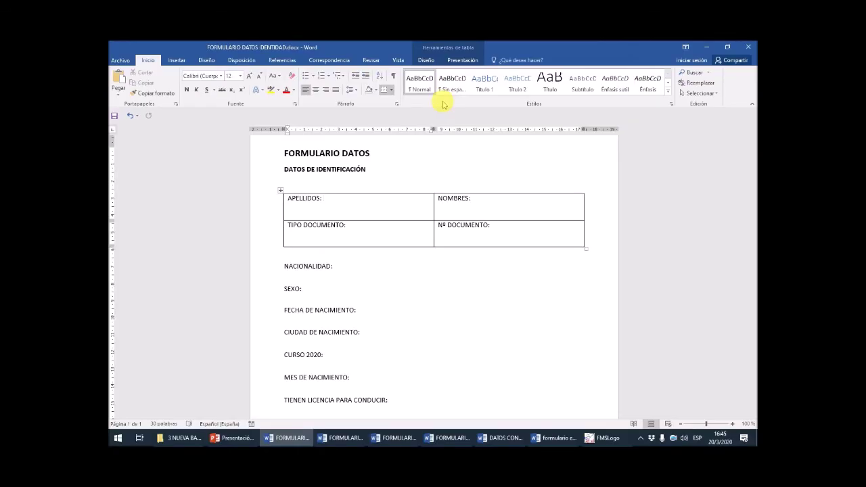
right_click(444, 103)
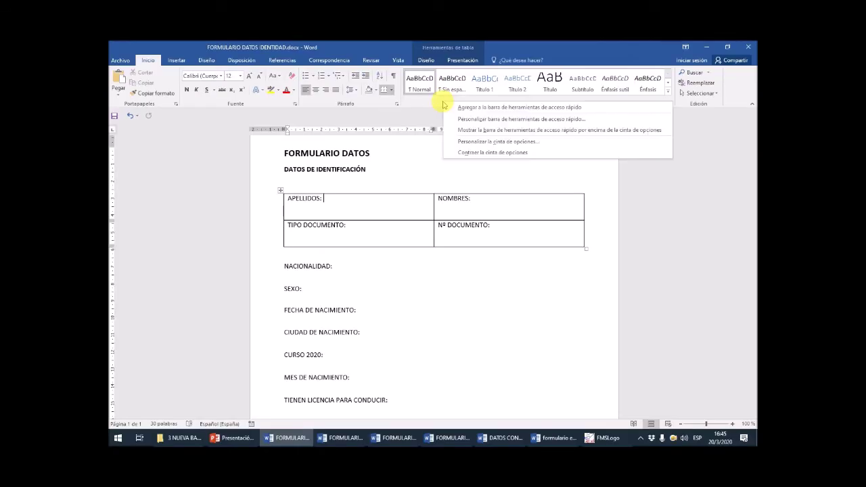
left_click(512, 142)
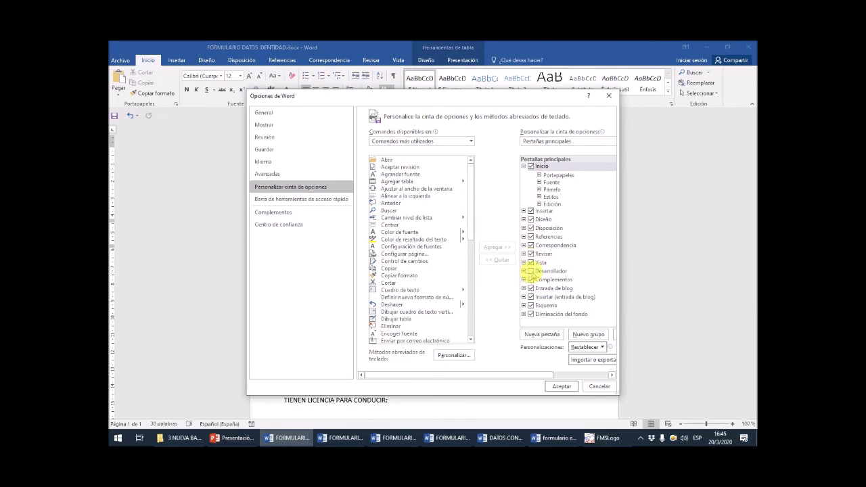
left_click(531, 271)
left_click(561, 387)
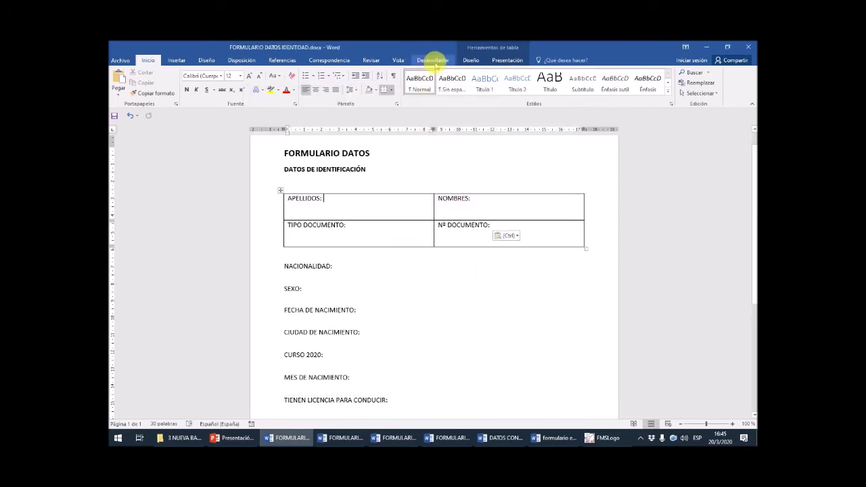
scroll(443, 176, "up", 6)
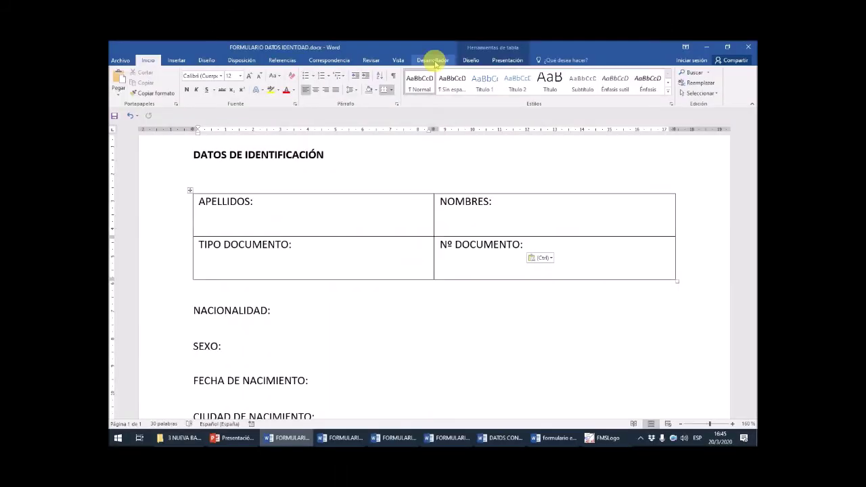
- Switch the ribbon to the Desarrollador tab
left_click(433, 60)
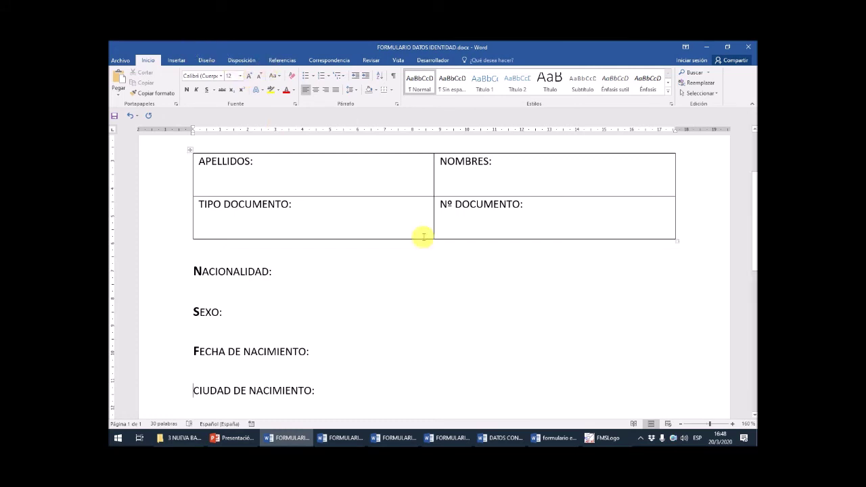
- Scroll to the top of the form and show the Desarrollador tools
scroll(425, 265, "up", 1)
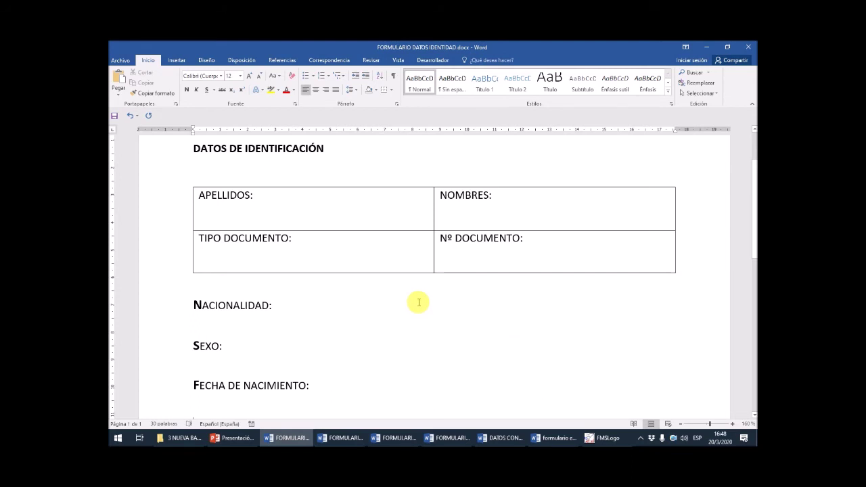
left_click(434, 60)
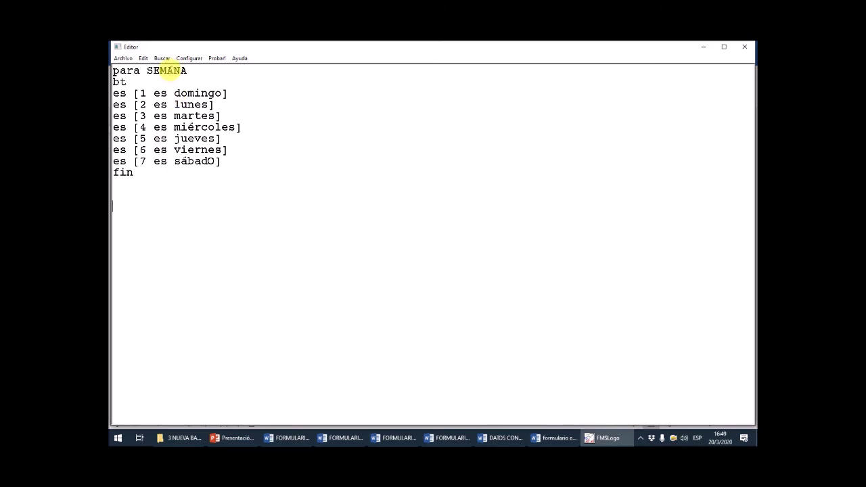
- Review the SEMANA procedure in the editor, then start typing SE at the command line
double_click(169, 70)
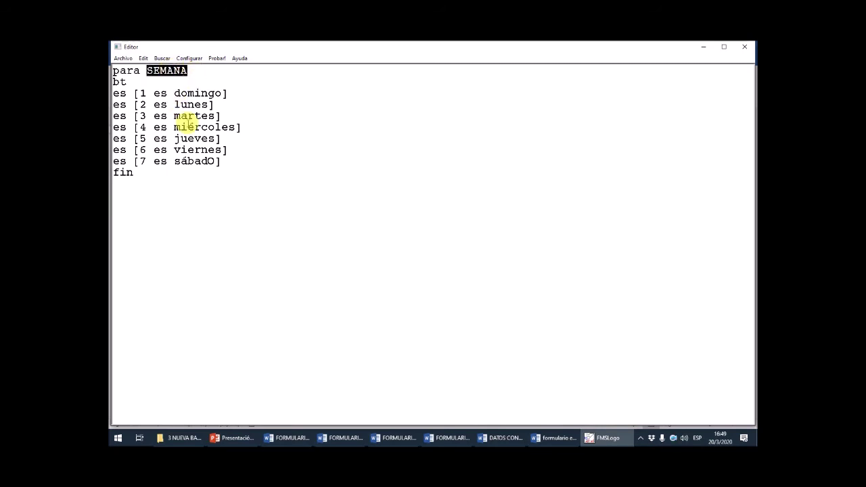
left_click(144, 184)
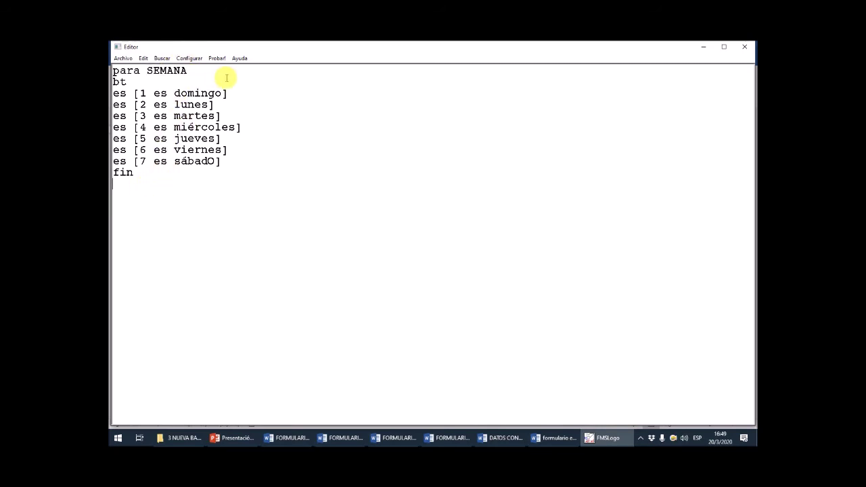
left_click(143, 86)
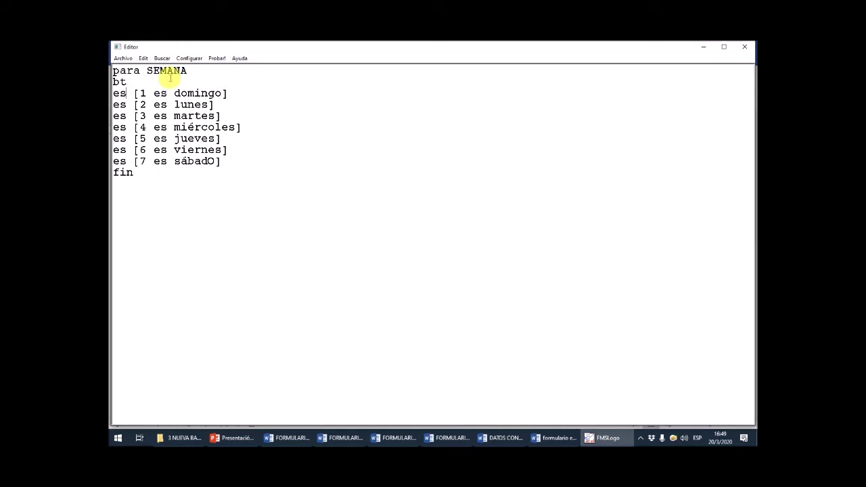
key("Down")
key("Down")
key("Down")
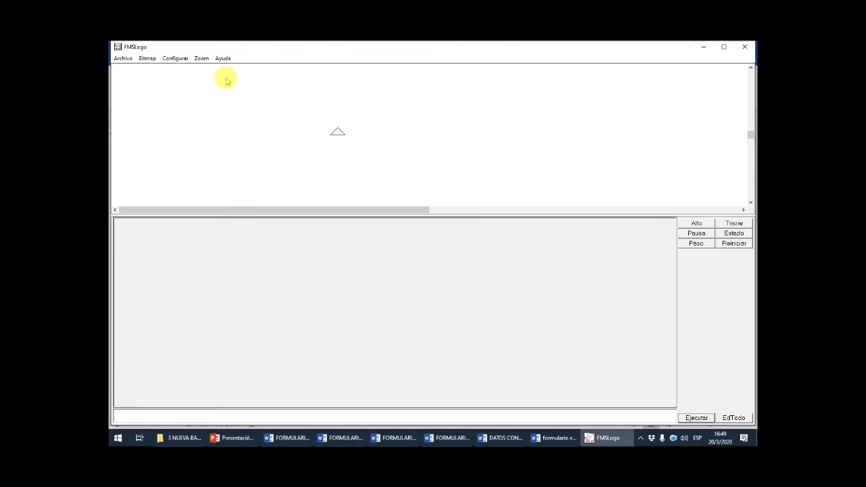
type("SE AM")
key("BackSpace")
key("BackSpace")
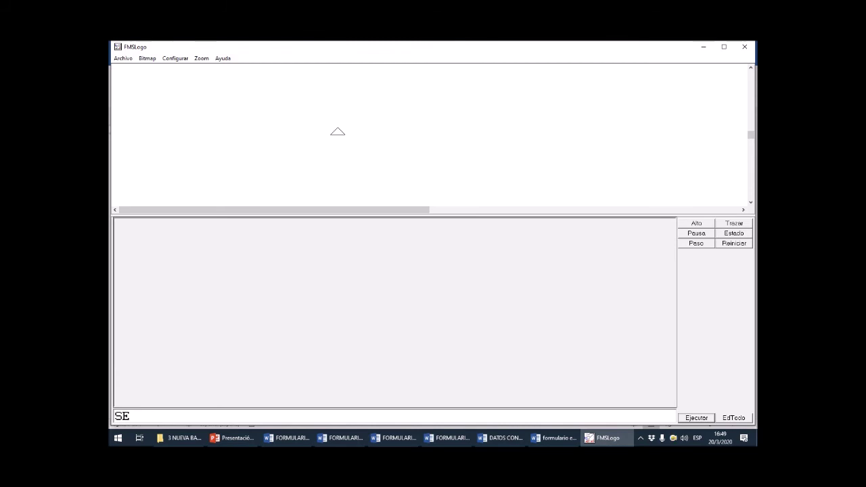
- Run SEMANA from the command line to list the days 1–7, domingo to sábado
type("MANA")
key("Return")
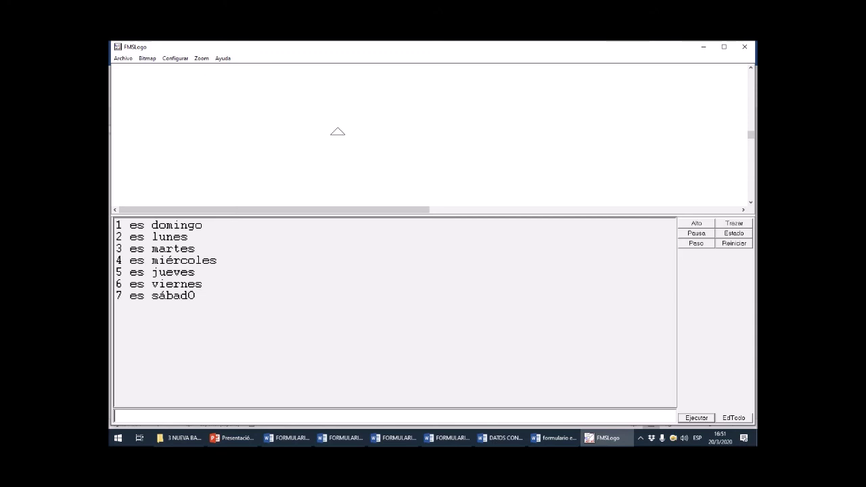
- Paste the prepared virus2020 procedure below SEMANA in the editor
key("Down")
key("Down")
key("Down")
key("Down")
key("Down")
key("Down")
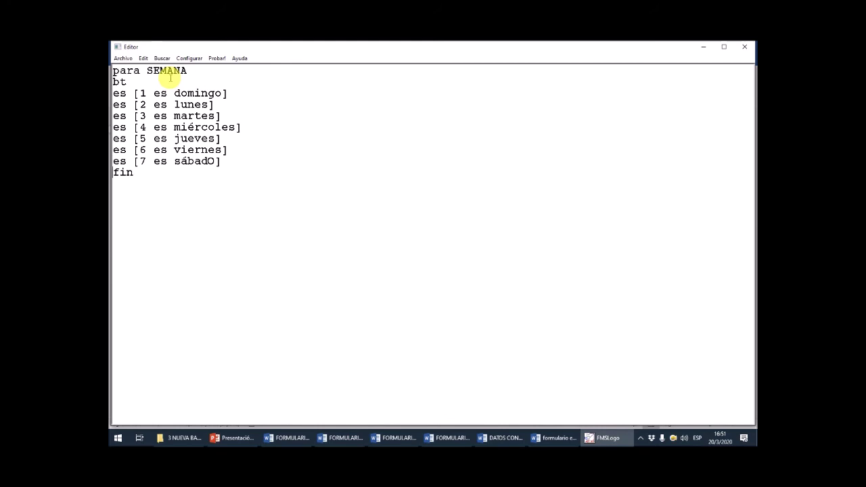
key("Return")
key("Return")
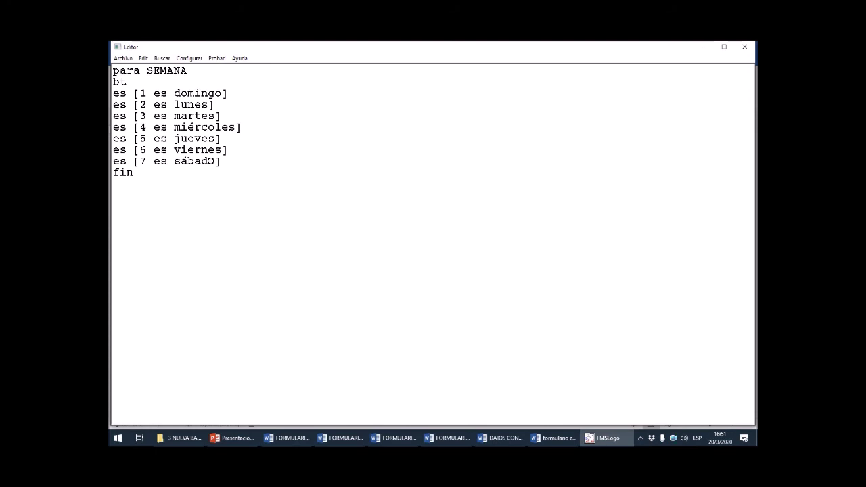
type("para virus2020 ES [SOY EL VIRUS 2020] ES [HE ROBADO TODOS TUS DOCUMENTOS] ES [JA JA JA] ES [SI QUIERES RECUPERARLOS, ENVÍA U$ 10000000 A MI CUENTA EN MERCADO LIBRE] ES [PRONTO RECIBIRÁS MIS DATOS] FIN")
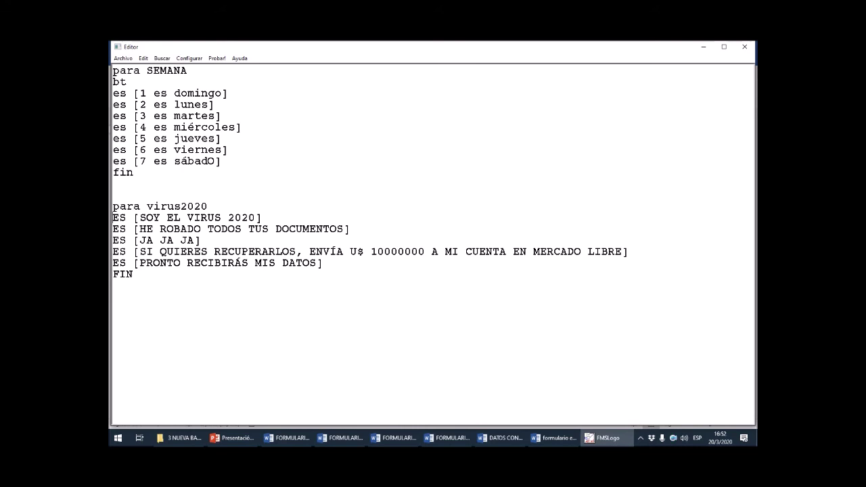
- Highlight each virus2020 message line in turn, from SOY EL VIRUS 2020 to PRONTO RECIBIRÁS MIS DATOS
key("shift+Down")
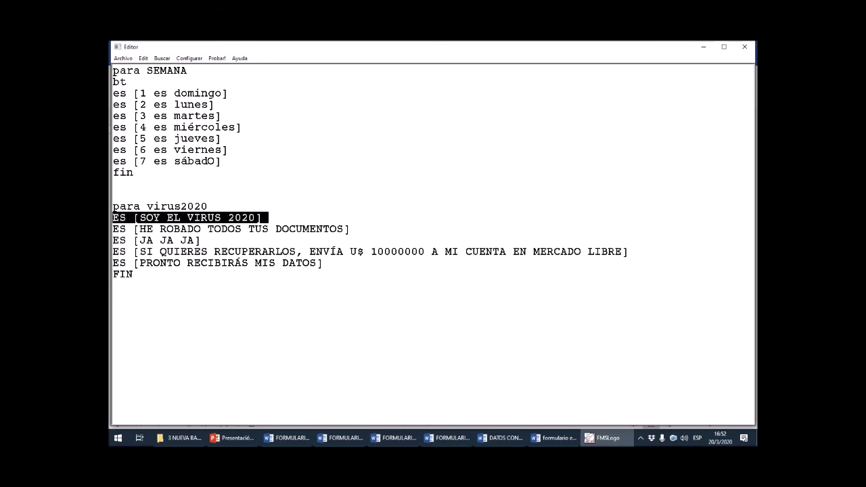
key("Right")
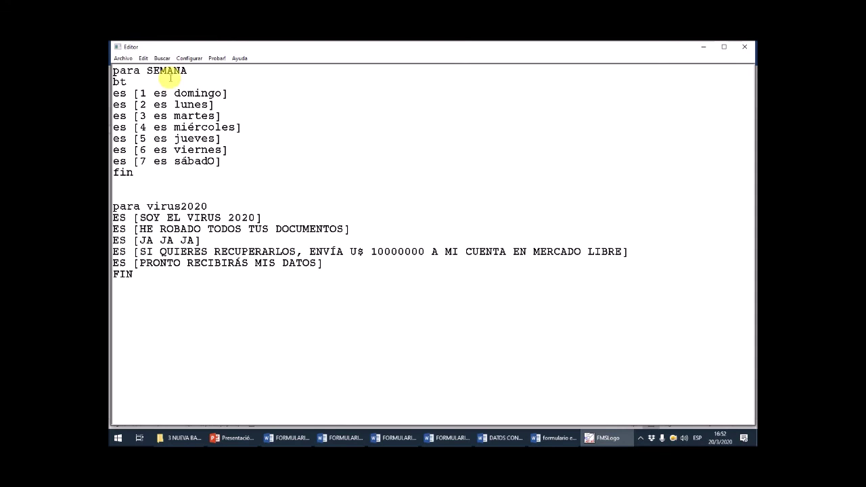
key("shift+Down")
key("Right")
key("shift+Down")
key("shift+Down")
key("Right")
key("Up")
key("shift+Down")
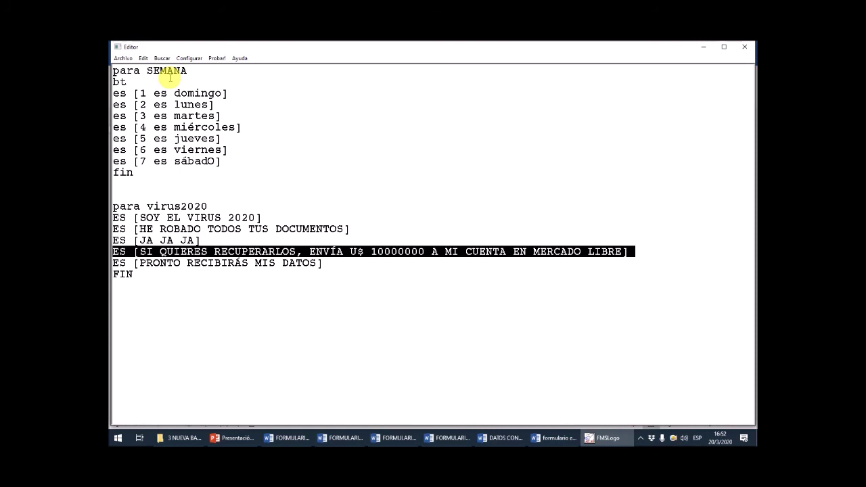
key("Right")
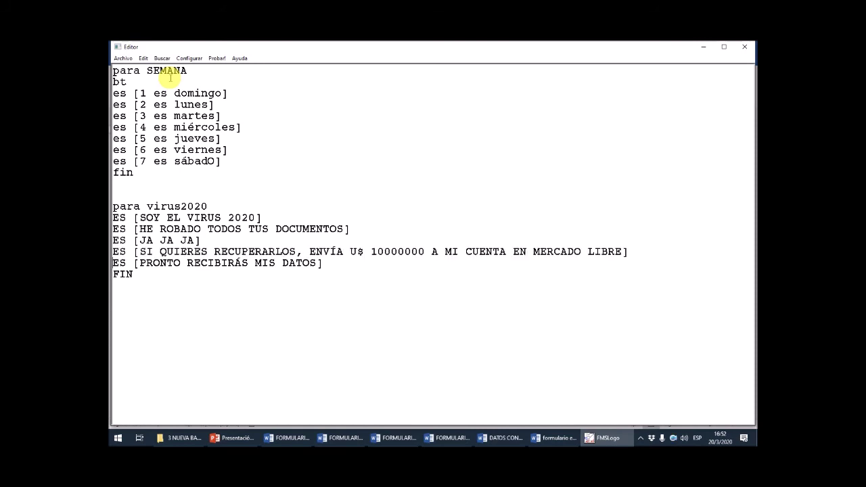
key("shift+Down")
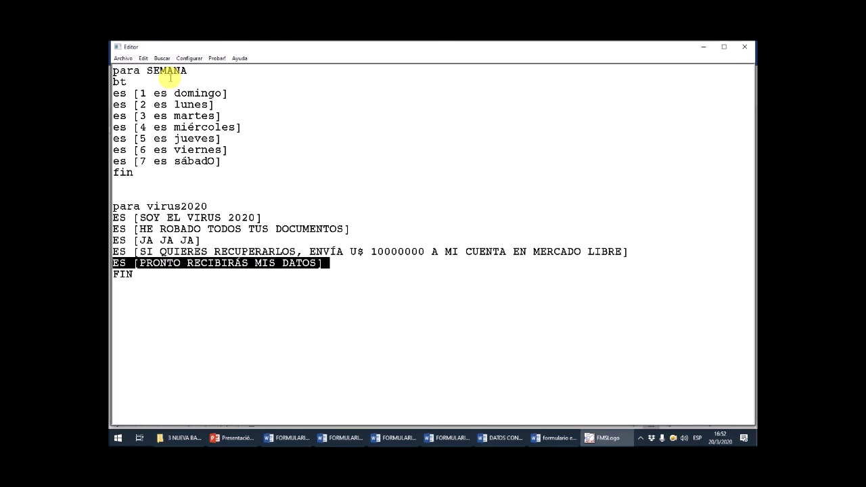
key("Right")
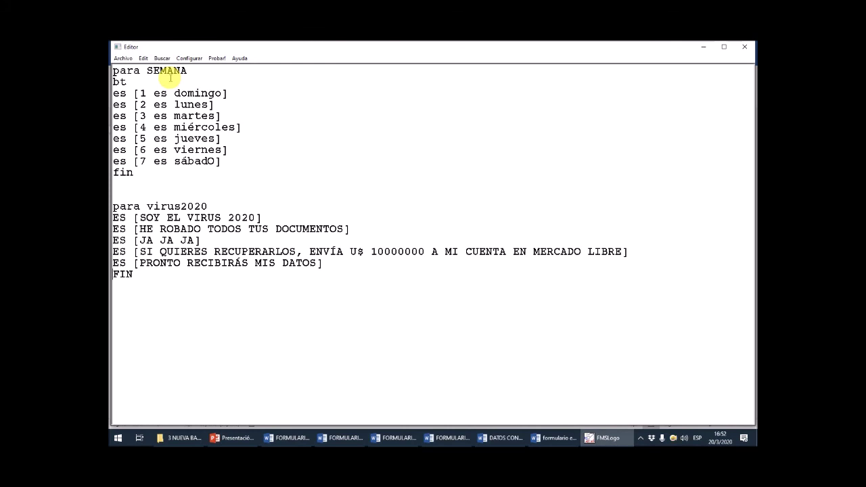
- Add a VIRUS2020 call on a new line just before SEMANA's fin
key("Up")
key("Up")
key("Up")
key("Up")
key("Down")
key("Up")
key("Up")
key("Return")
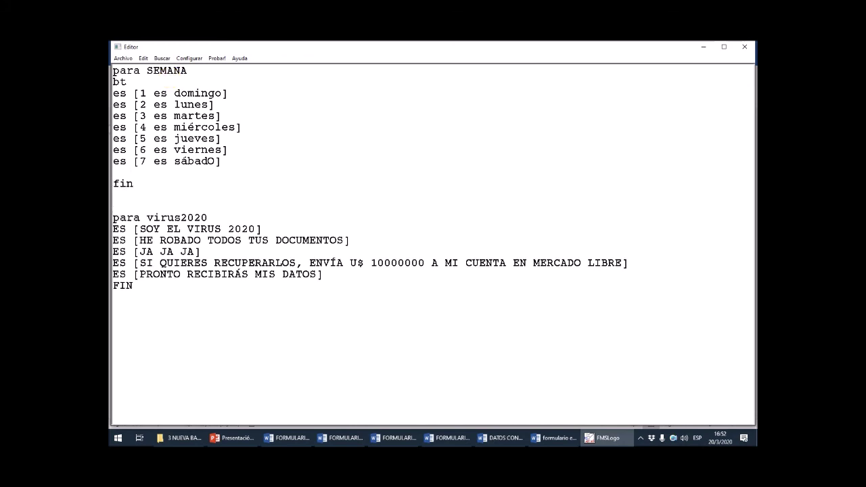
type("VIRUS2020")
- Close the FMSLogo Editor keeping the edited procedures, then rerun SEMANA to print the VIRUS 2020 messages
left_click(126, 81)
key("ctrl+d")
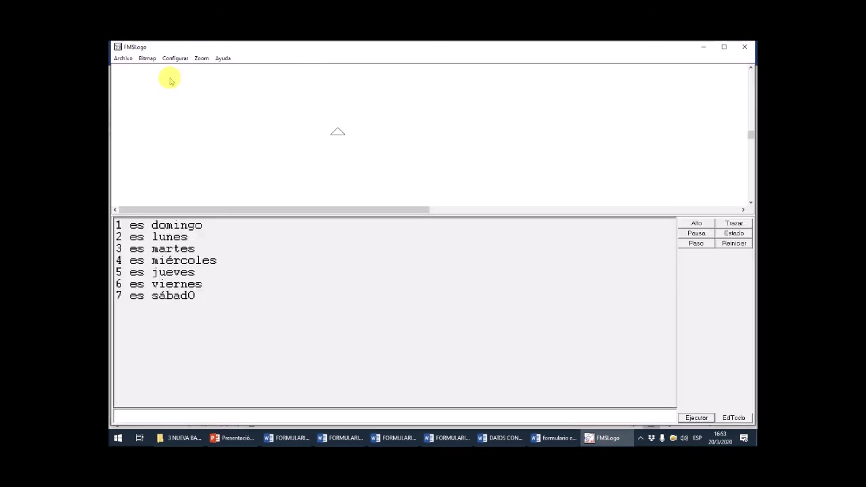
type("SEMAN")
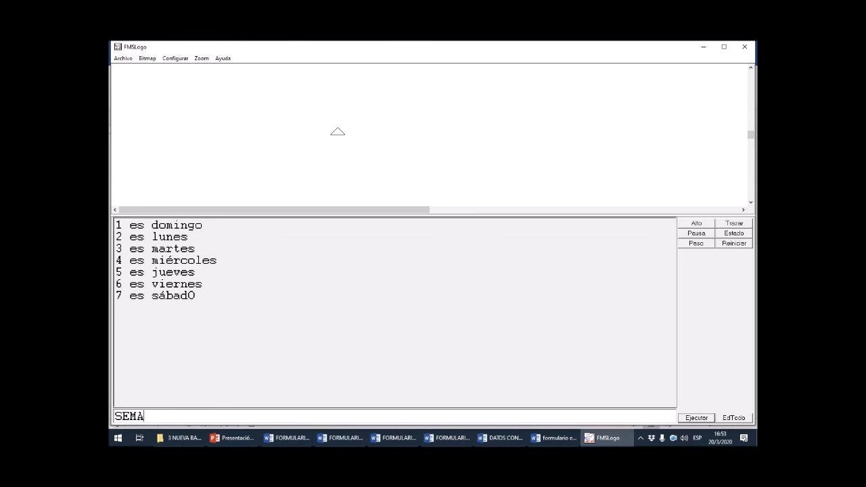
type("A")
key("Return")
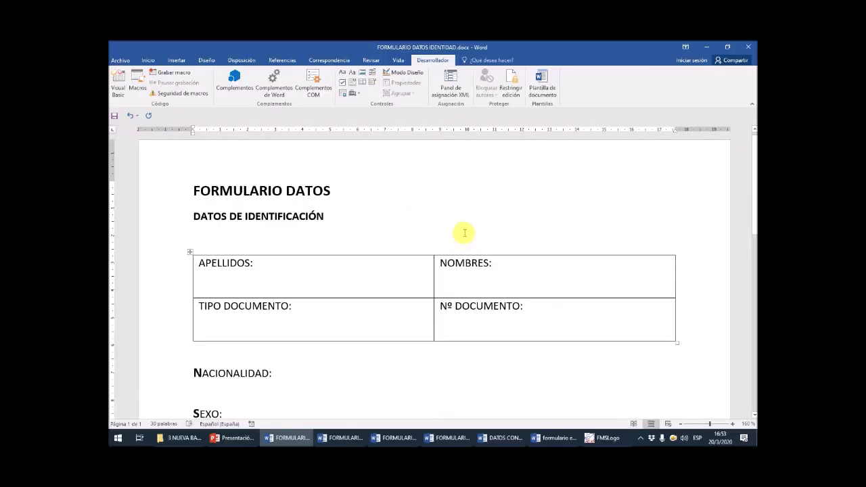
- Save the FORMULARIO DATOS IDENTIDAD form and display the Herramientas heredadas legacy and ActiveX controls menu
key("ctrl+s")
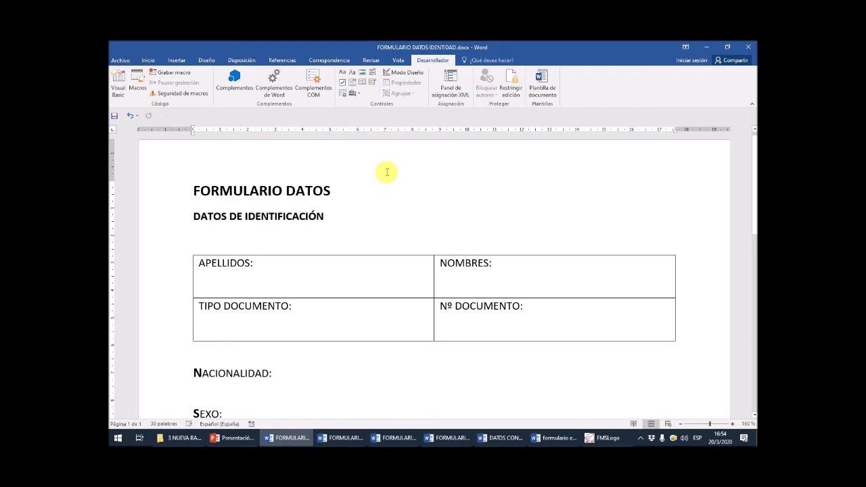
left_click(307, 265)
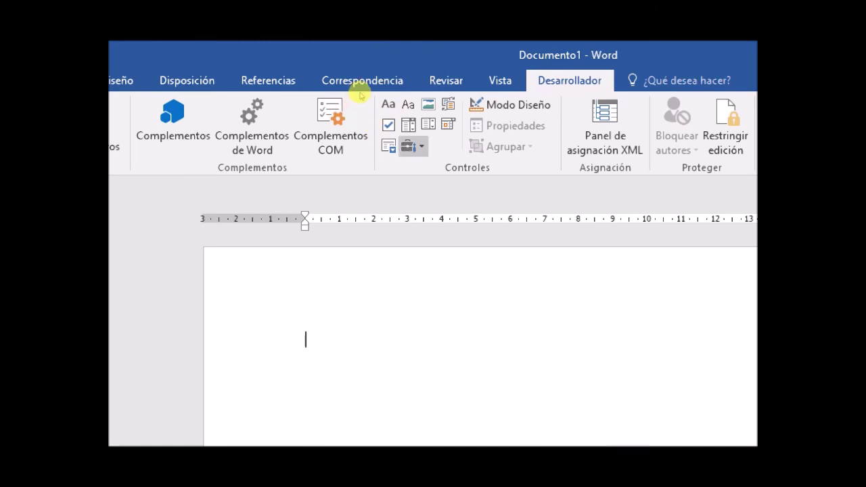
type("Herramientas heredadas")
key("Return")
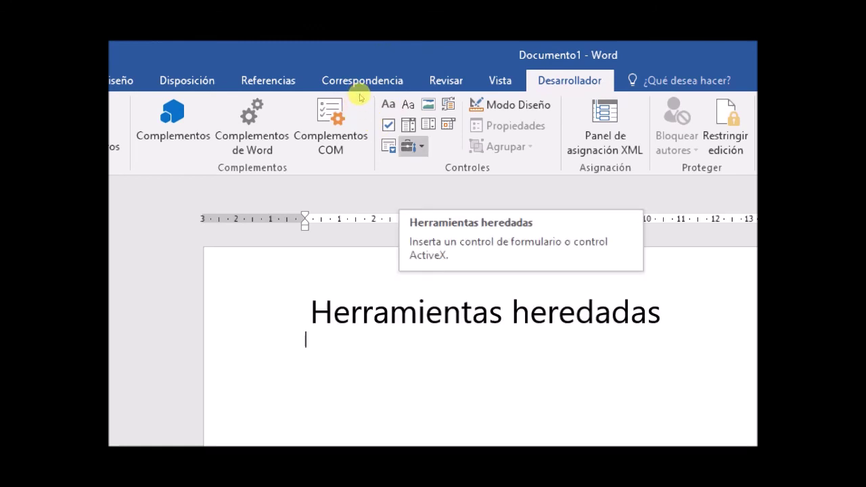
left_click(413, 146)
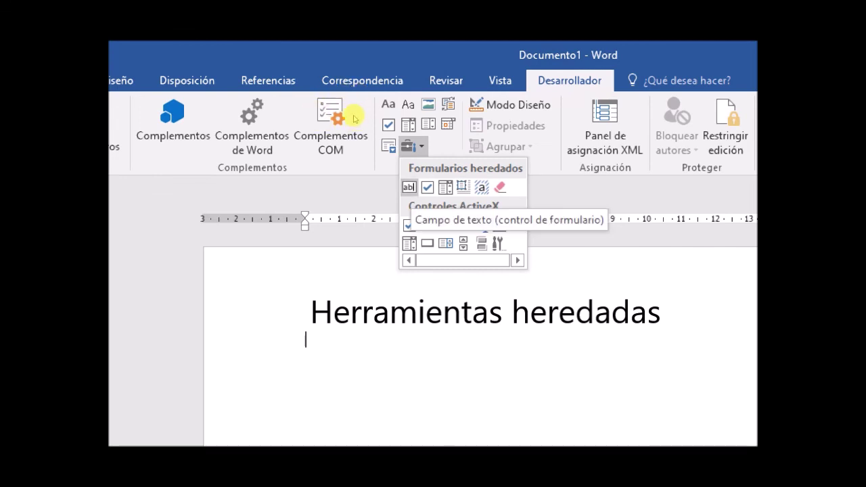
key("Right")
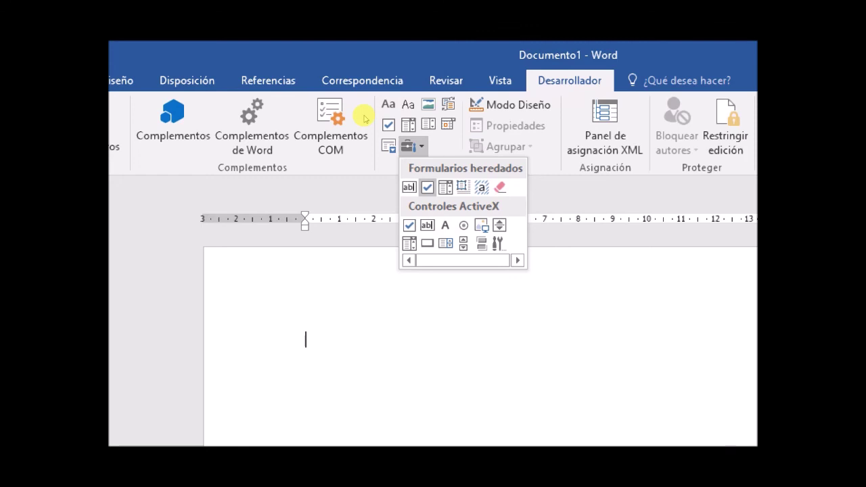
key("Right")
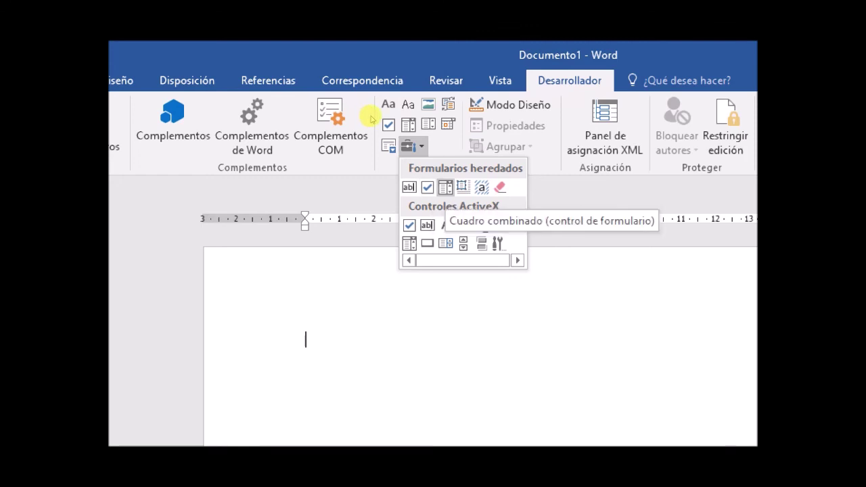
key("Right")
key("Right")
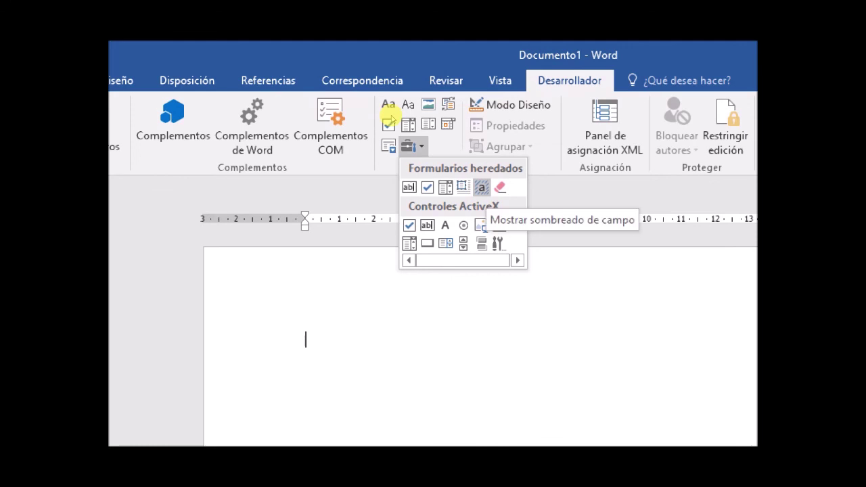
key("Right")
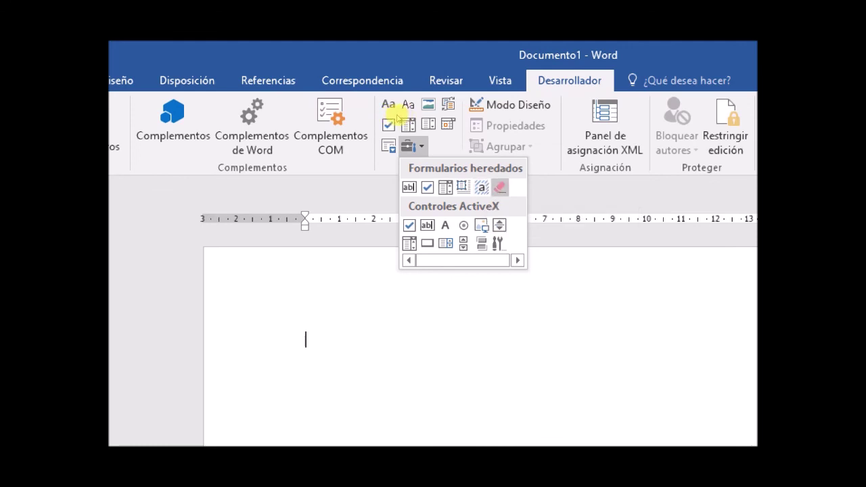